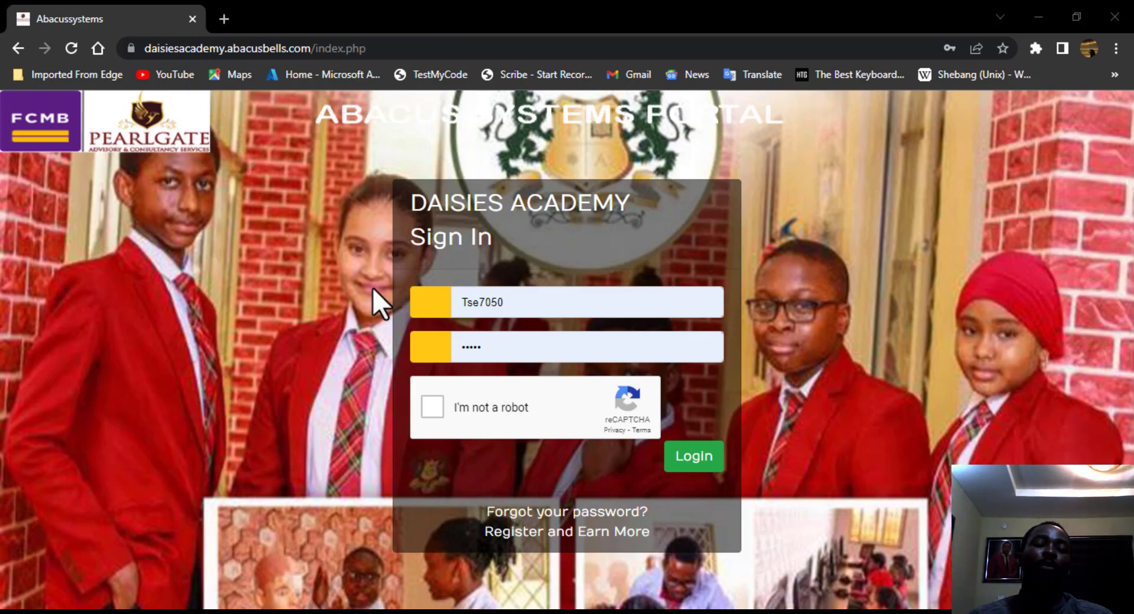
- Confirm the filled-in username, move to the password field, and tick the reCAPTCHA box
drag(461, 302, 511, 302)
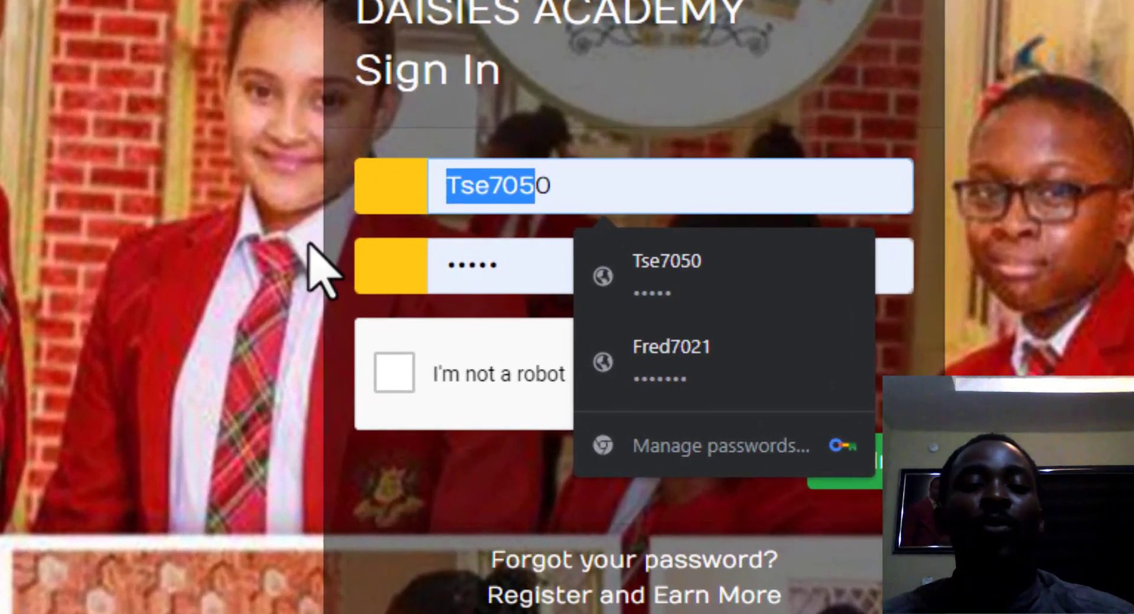
click(371, 217)
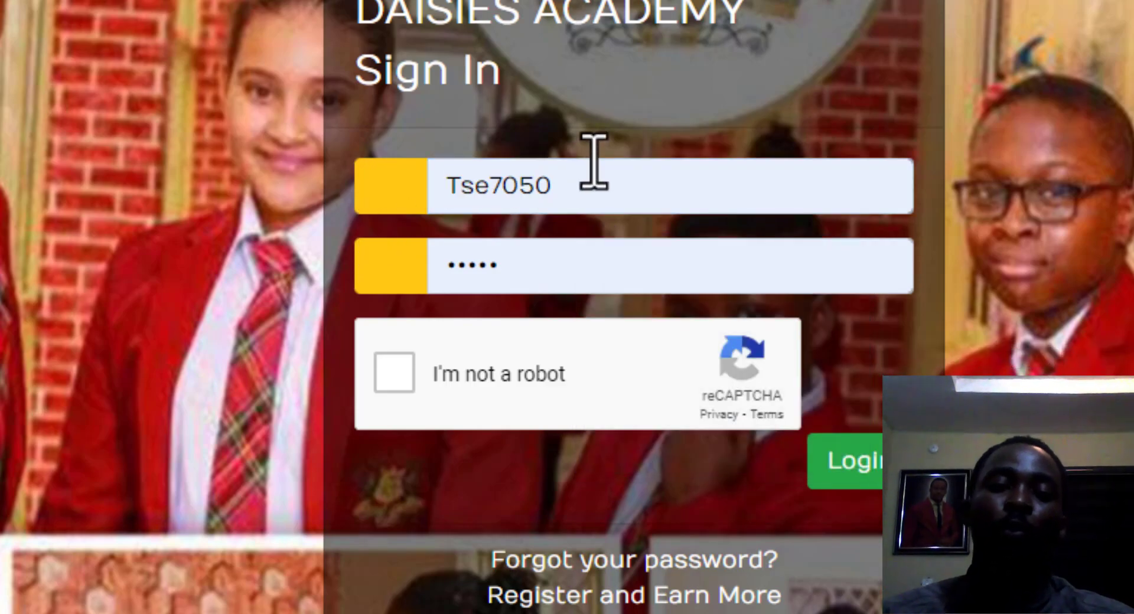
drag(564, 186, 63, 215)
key(Tab)
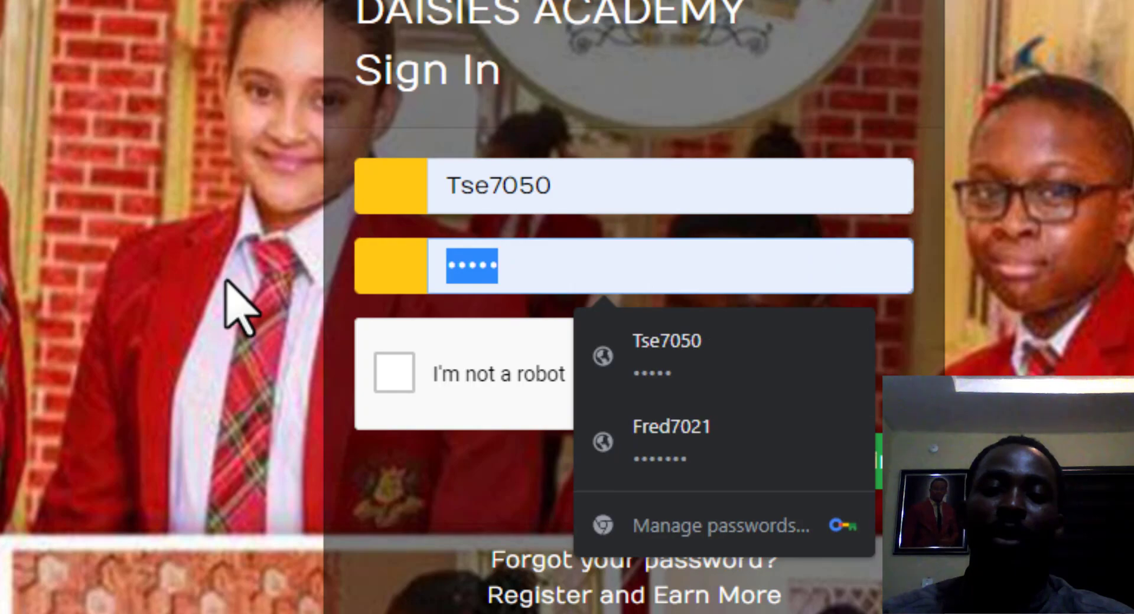
click(390, 383)
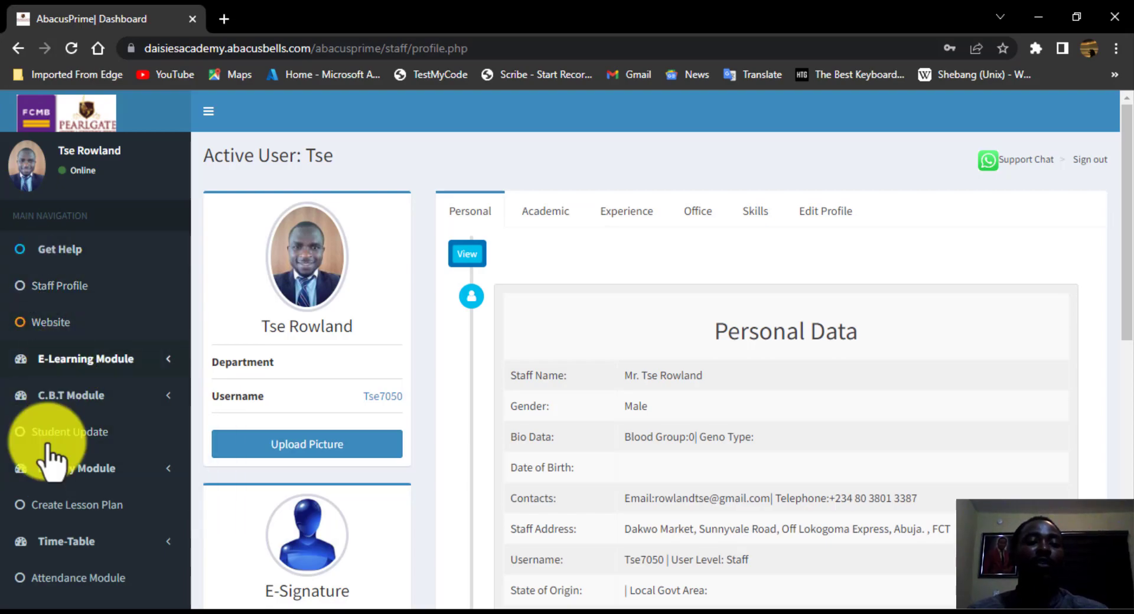
click(207, 111)
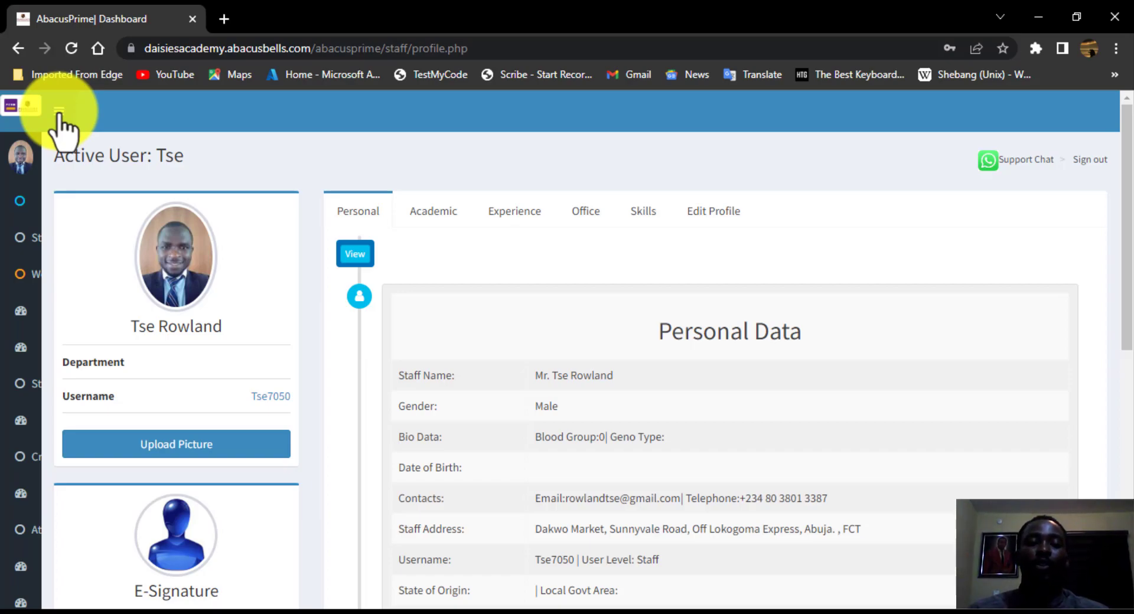
click(58, 111)
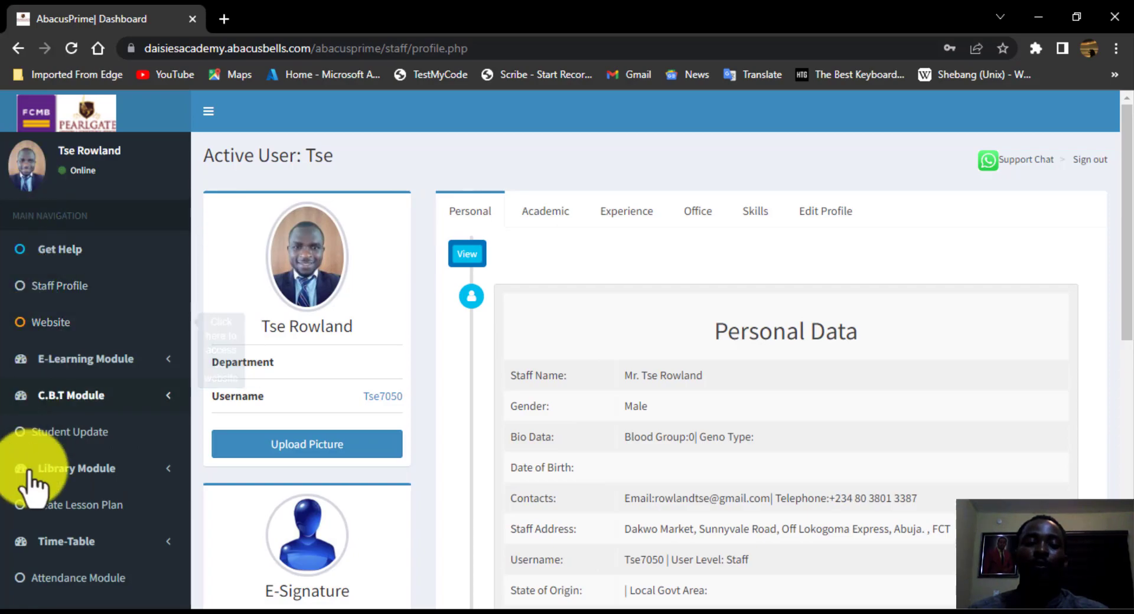
scroll(88, 472, down, 5)
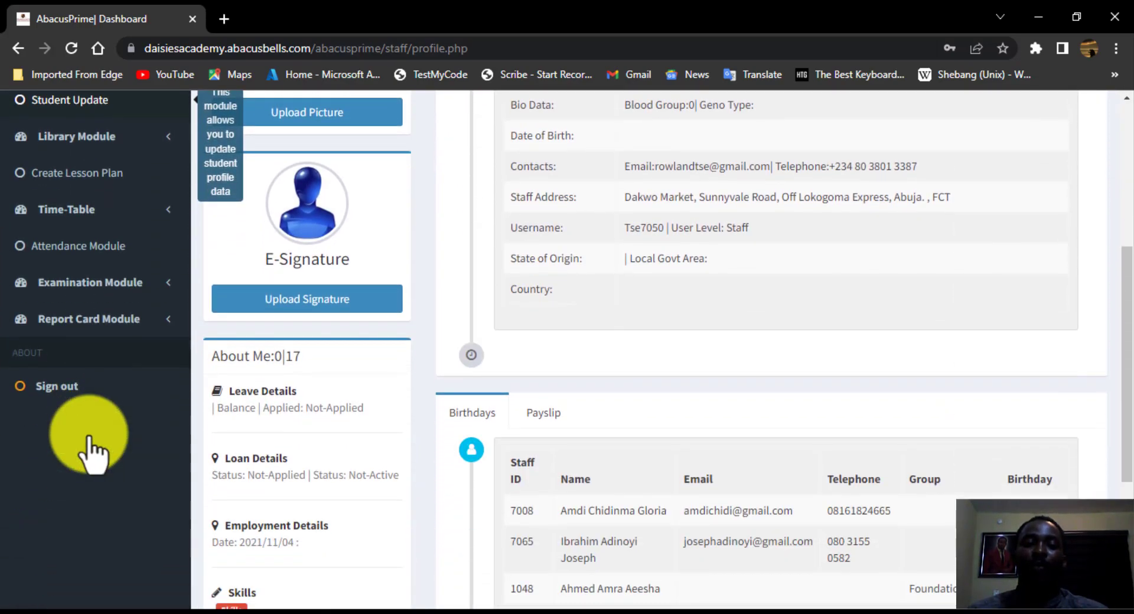
scroll(93, 437, up, 3)
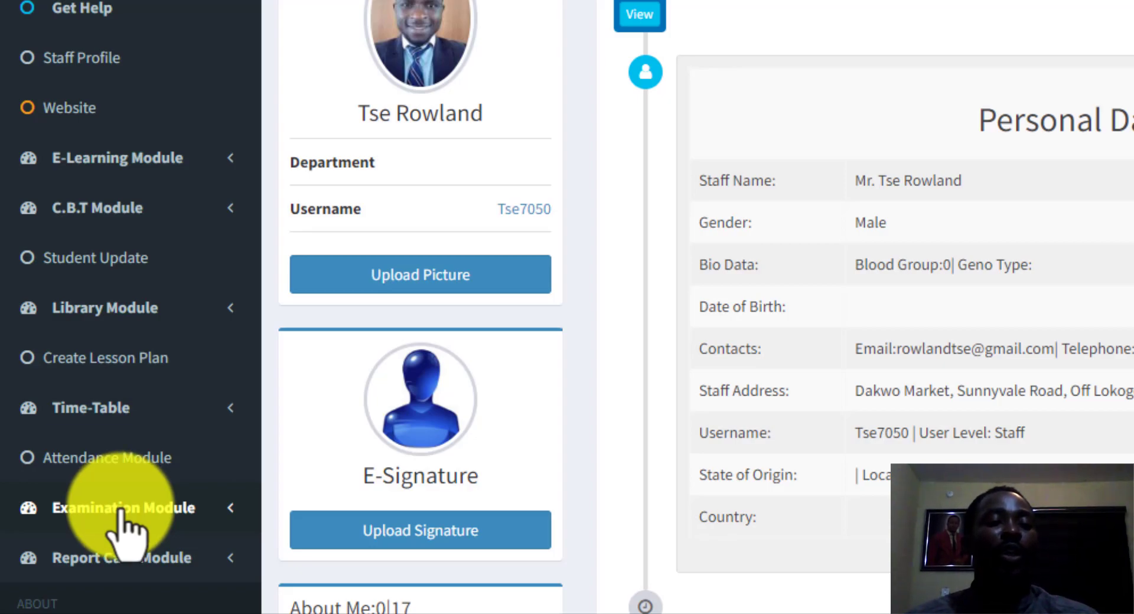
- Open Subject Teacher Scores under Examination Module to list the 14 subjects and classes
click(120, 509)
scroll(120, 513, down, 4)
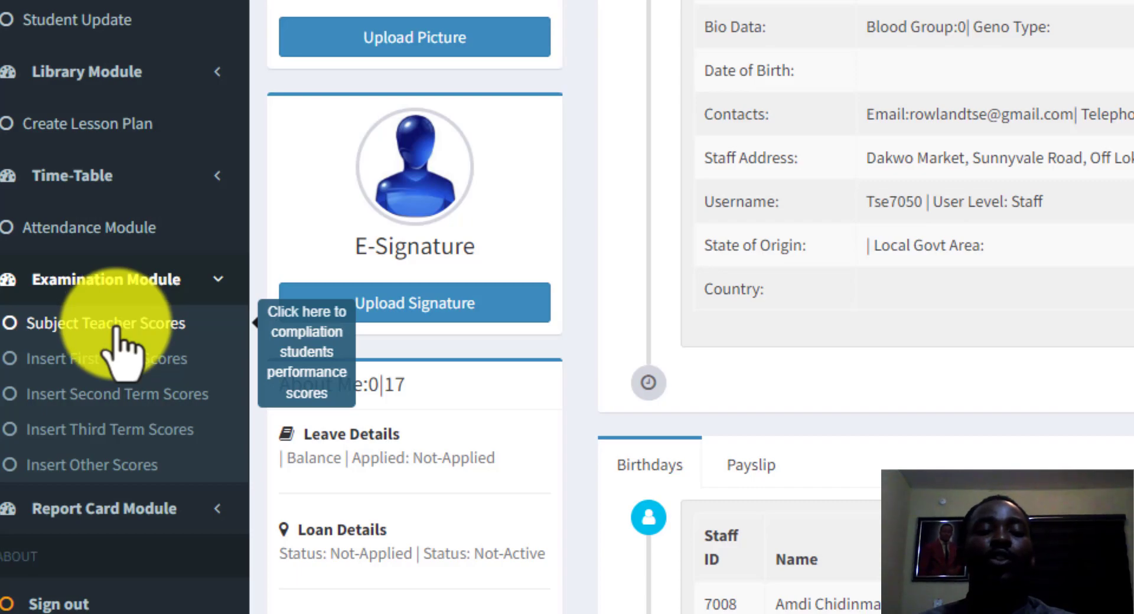
click(115, 328)
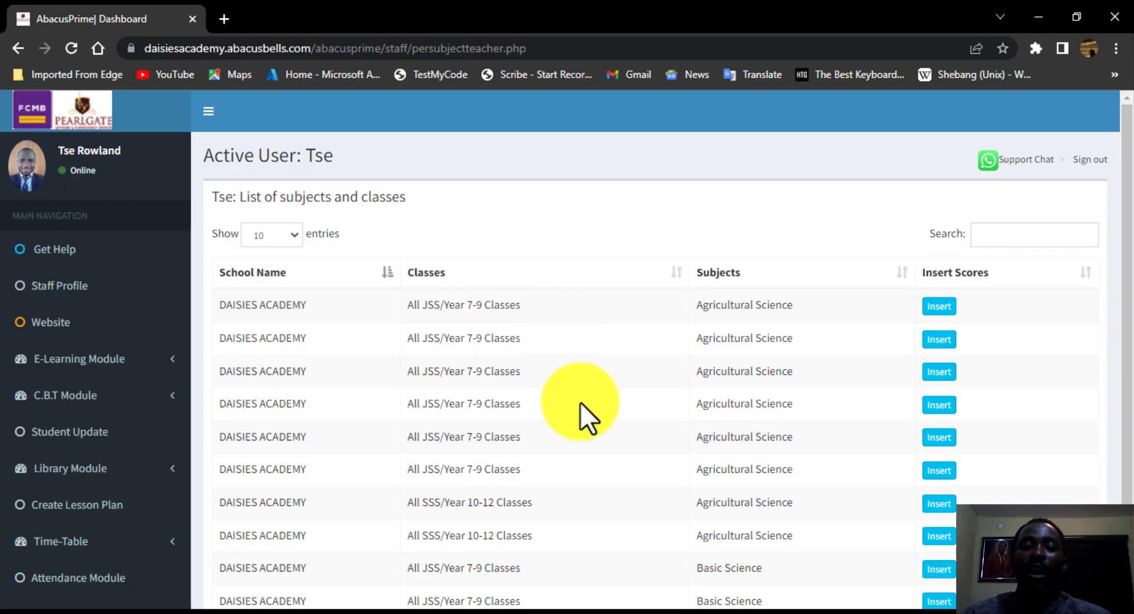
scroll(581, 466, down, 2)
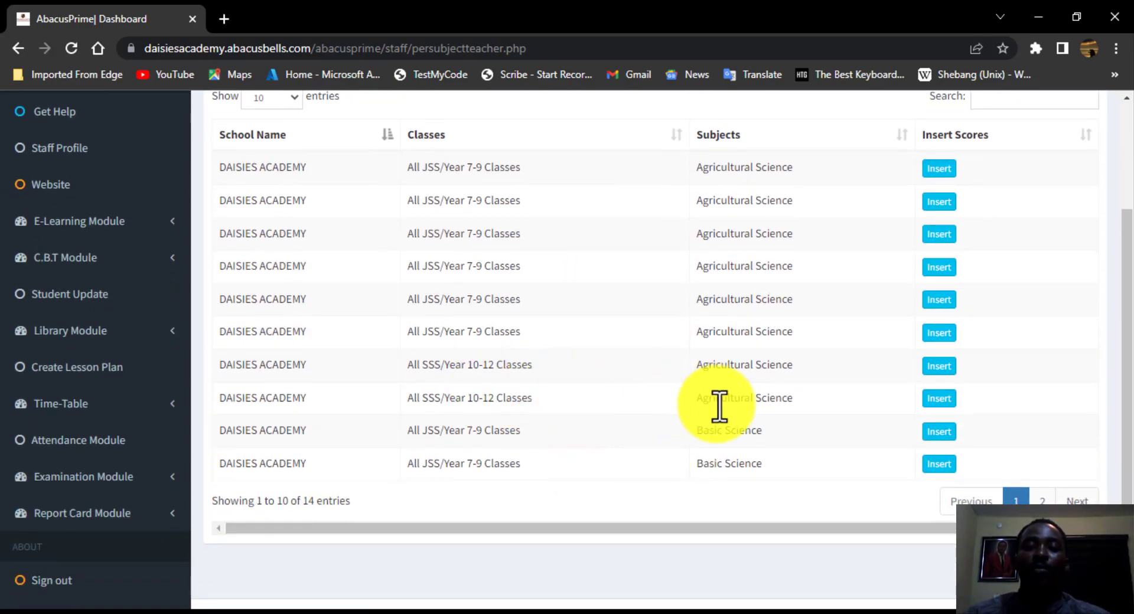
scroll(714, 443, up, 2)
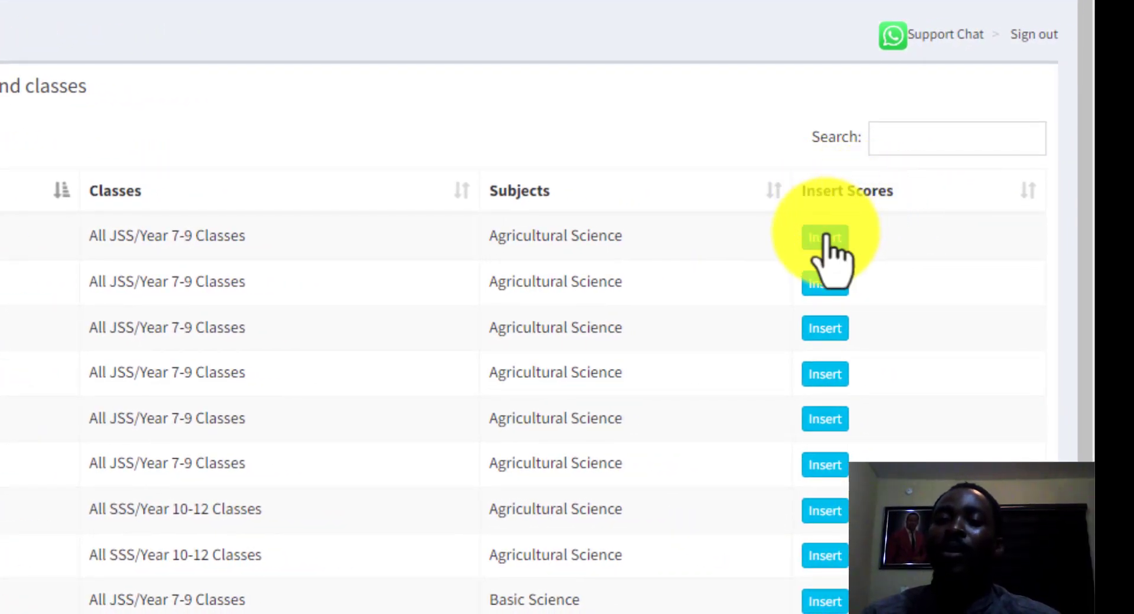
- Choose Second Term for Agricultural Science score entry and pick the YEAR 7 JOY class
click(826, 238)
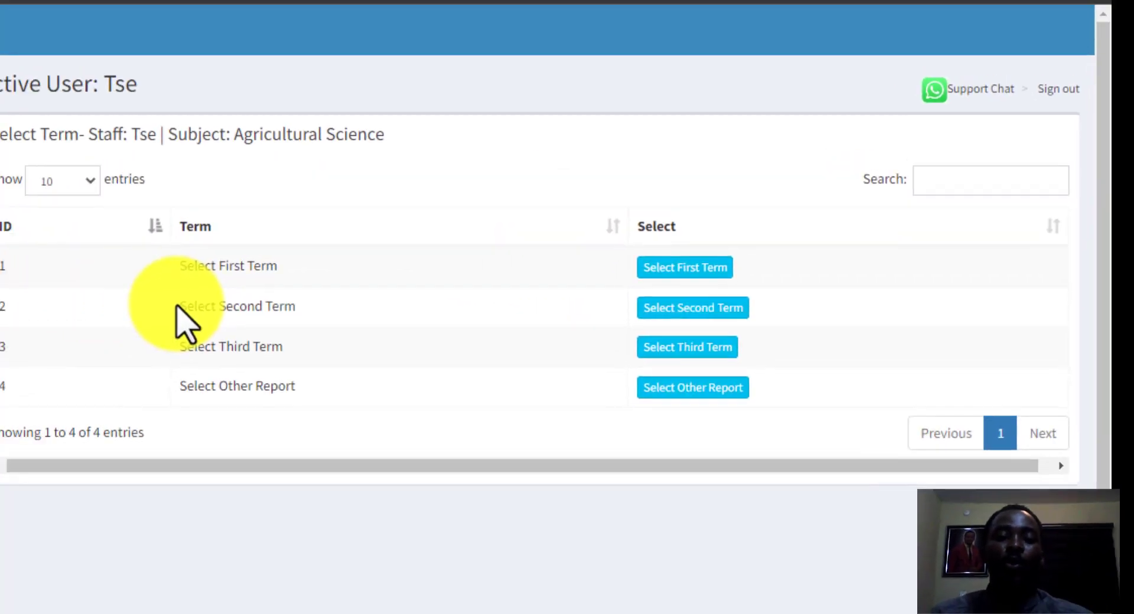
drag(37, 288, 180, 291)
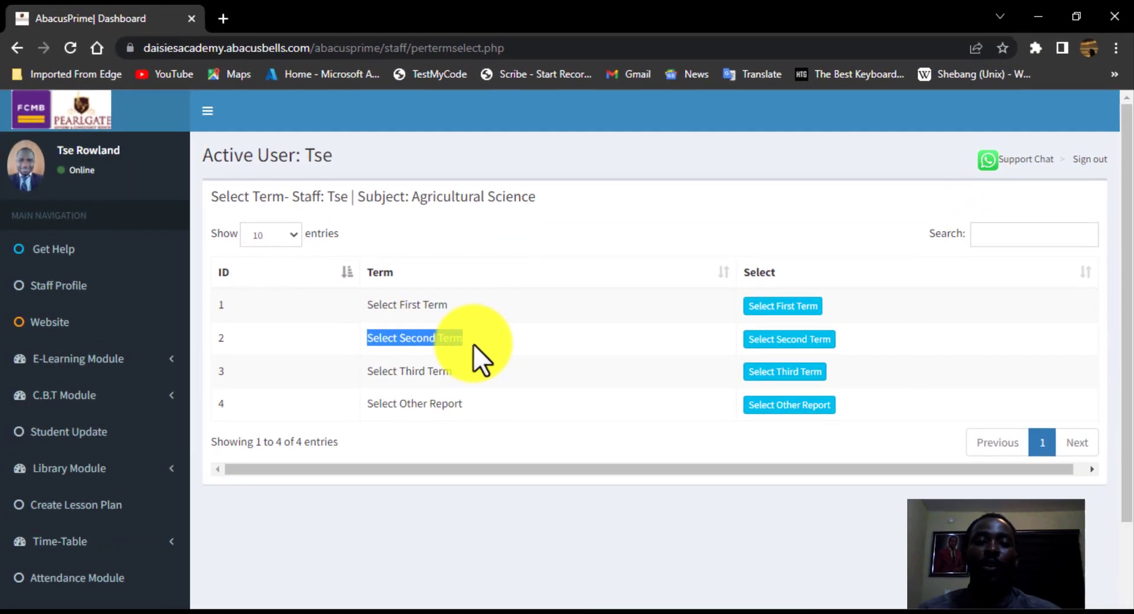
click(778, 348)
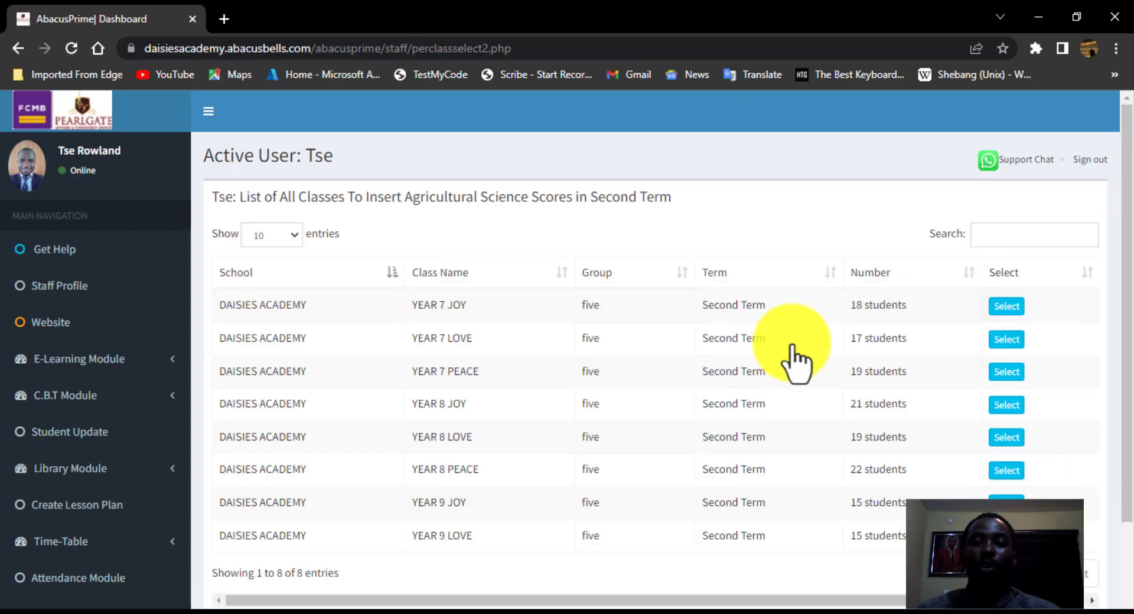
scroll(576, 319, down, 3)
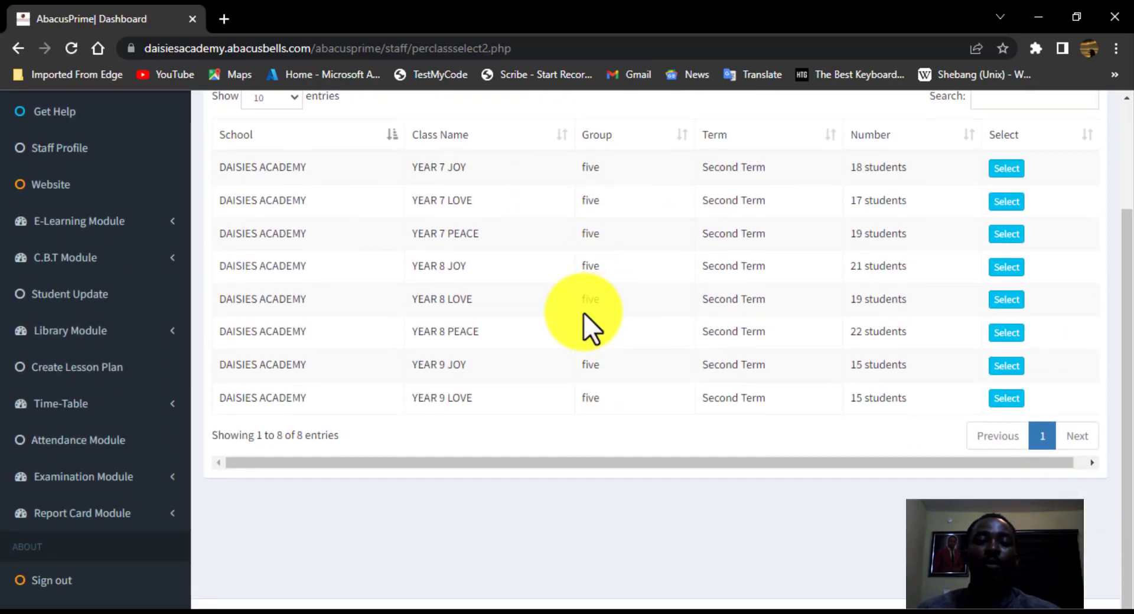
scroll(488, 327, up, 3)
scroll(486, 322, down, 3)
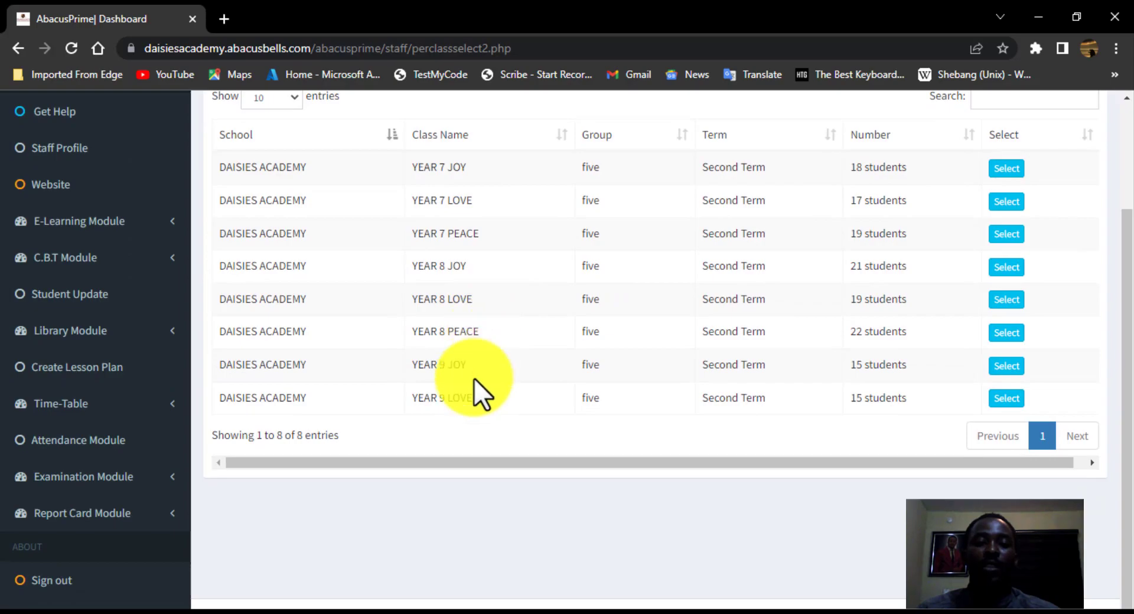
scroll(473, 378, up, 3)
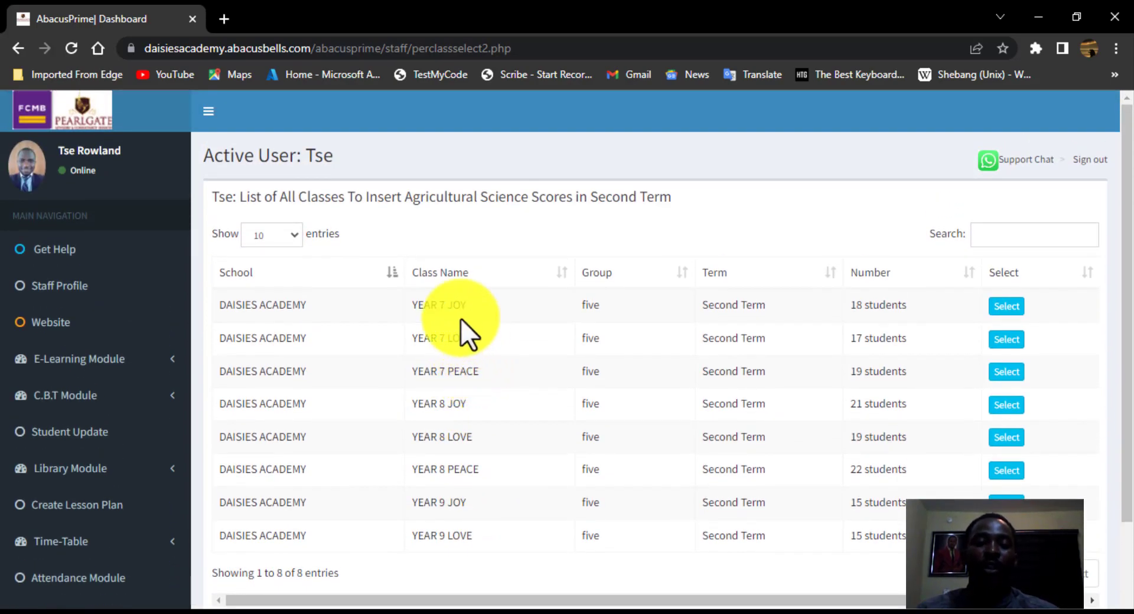
drag(432, 305, 466, 306)
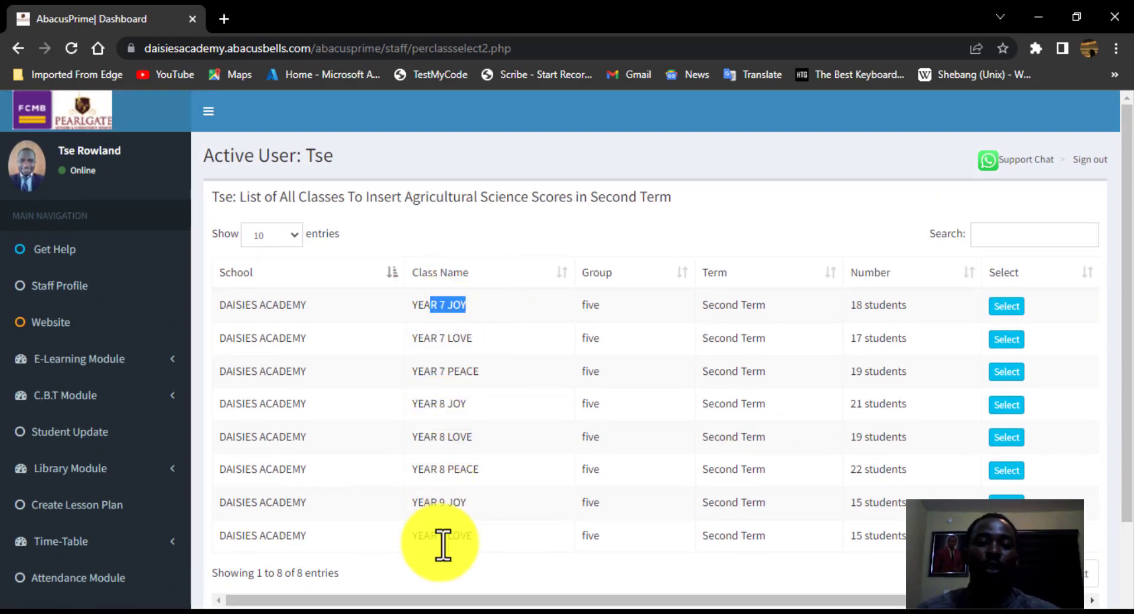
drag(446, 541, 512, 527)
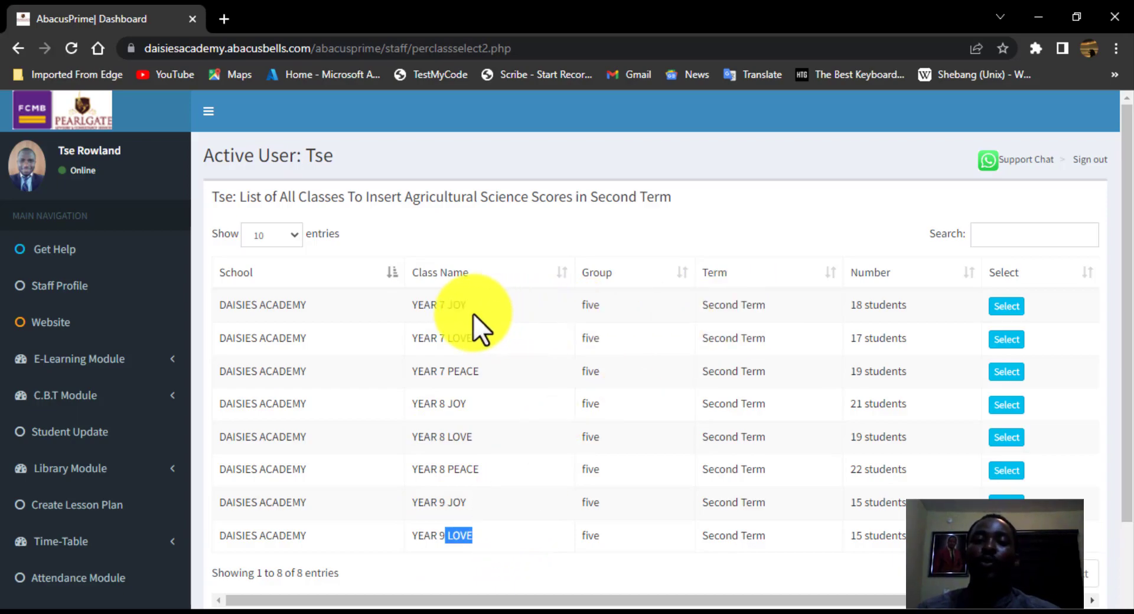
drag(440, 306, 470, 307)
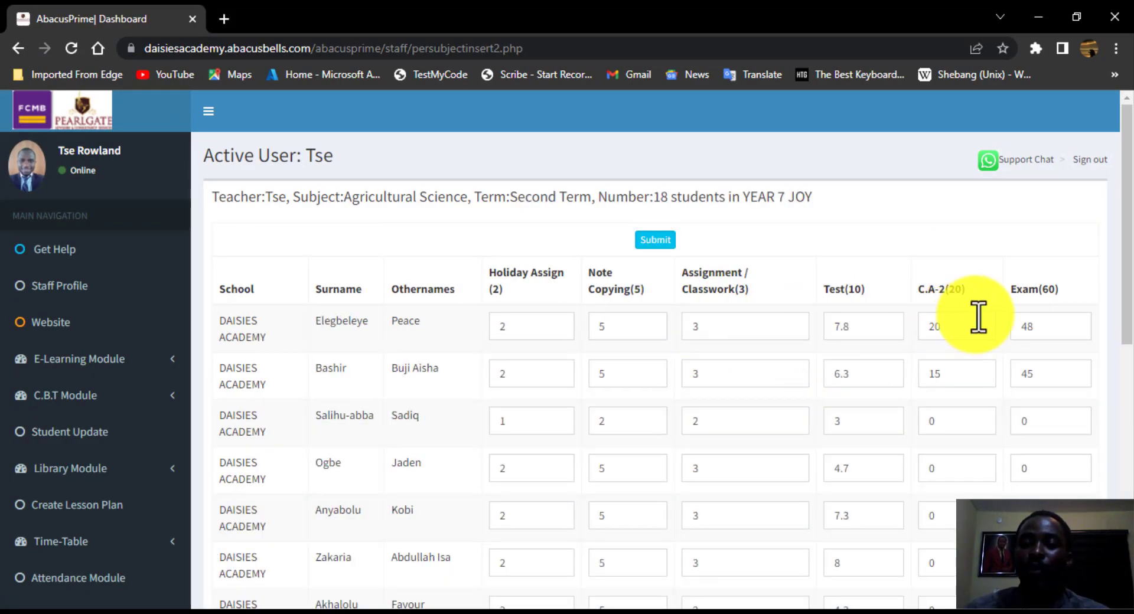
- Set the student's C.A-2 score to 20
scroll(980, 316, down, 4)
click(978, 218)
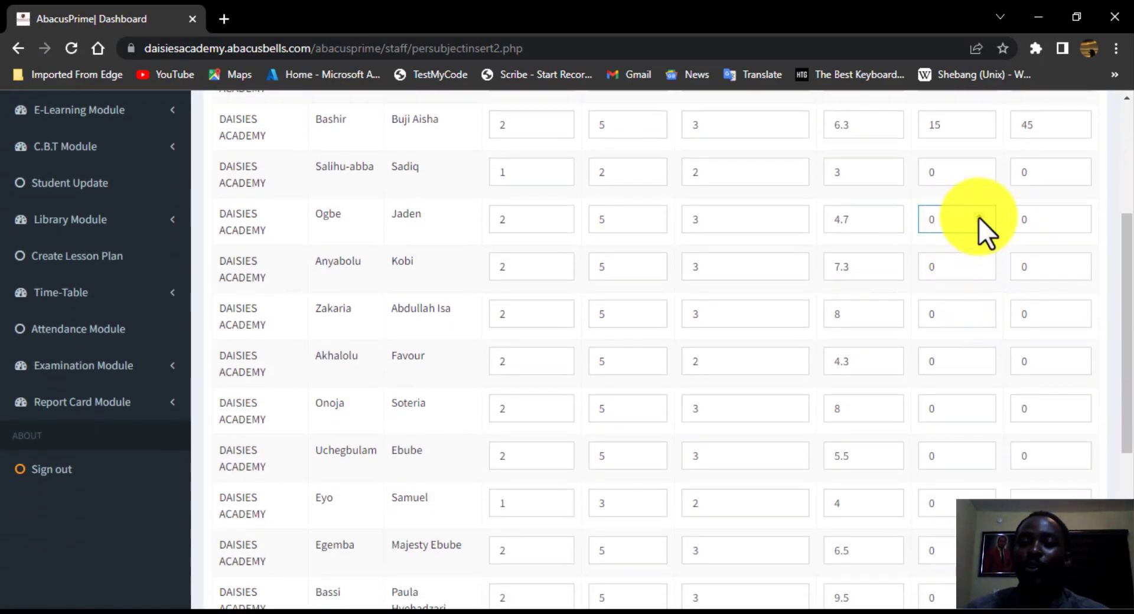
text(.04)
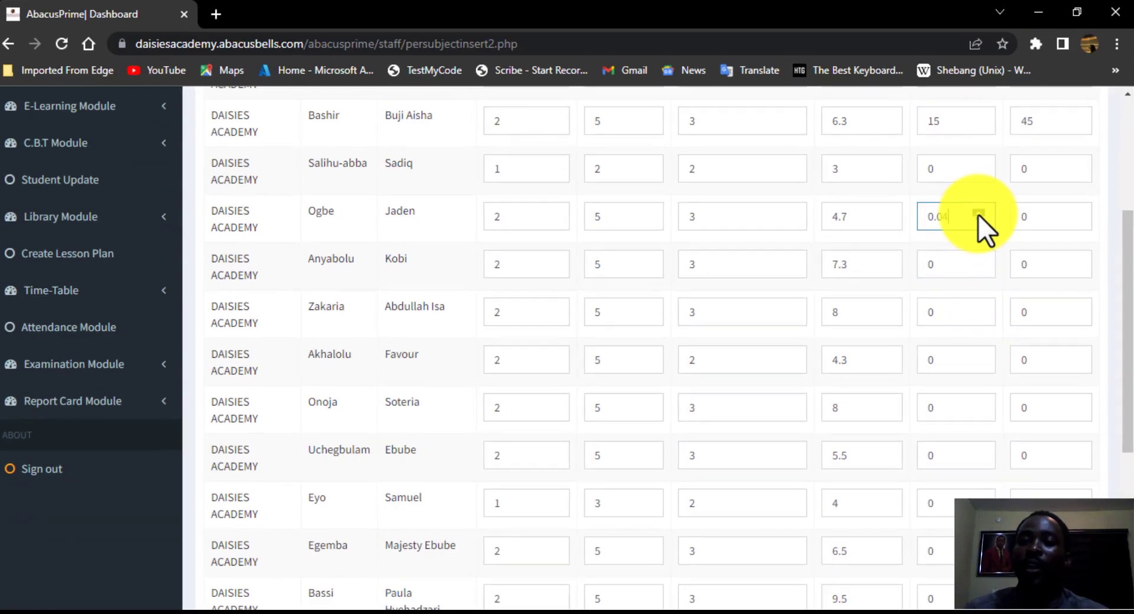
key(BackSpace)
key(BackSpace)
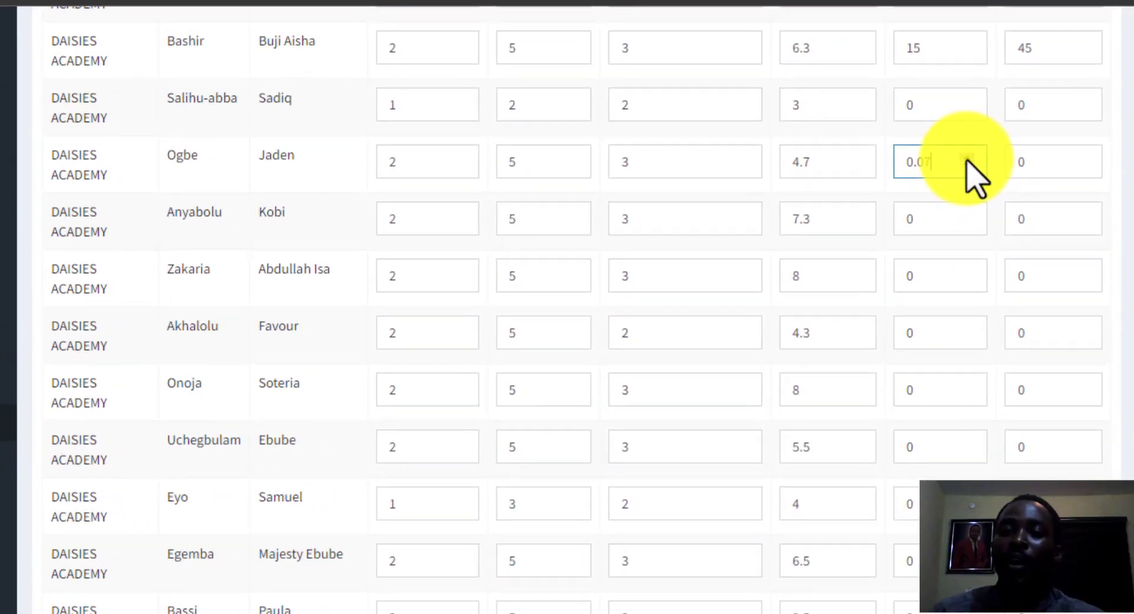
text(1)
click(961, 145)
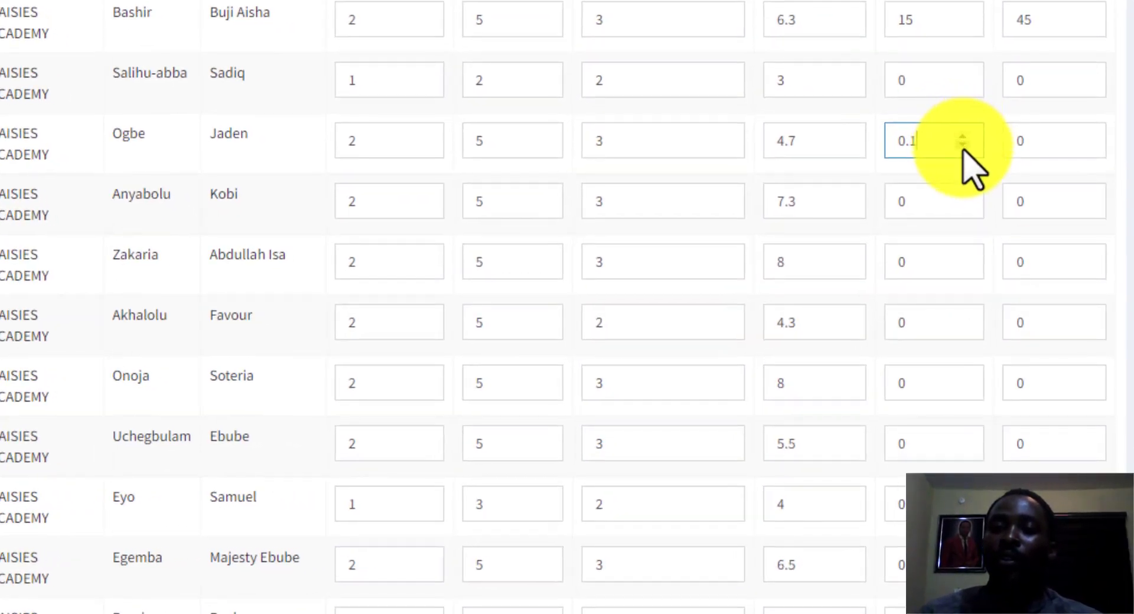
click(961, 135)
click(961, 136)
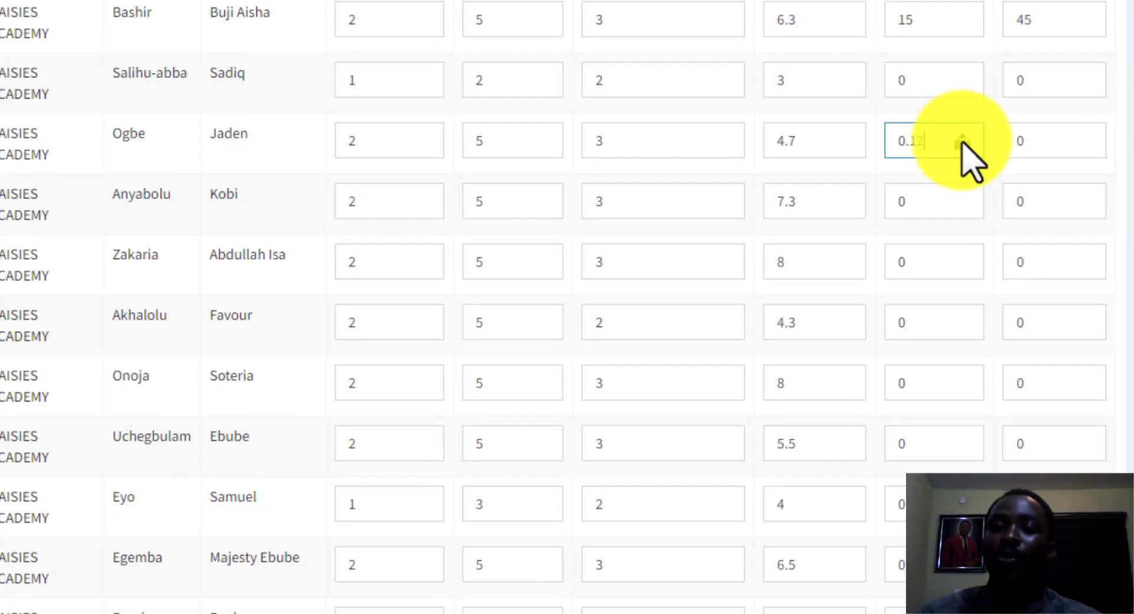
click(961, 136)
key(ctrl+a)
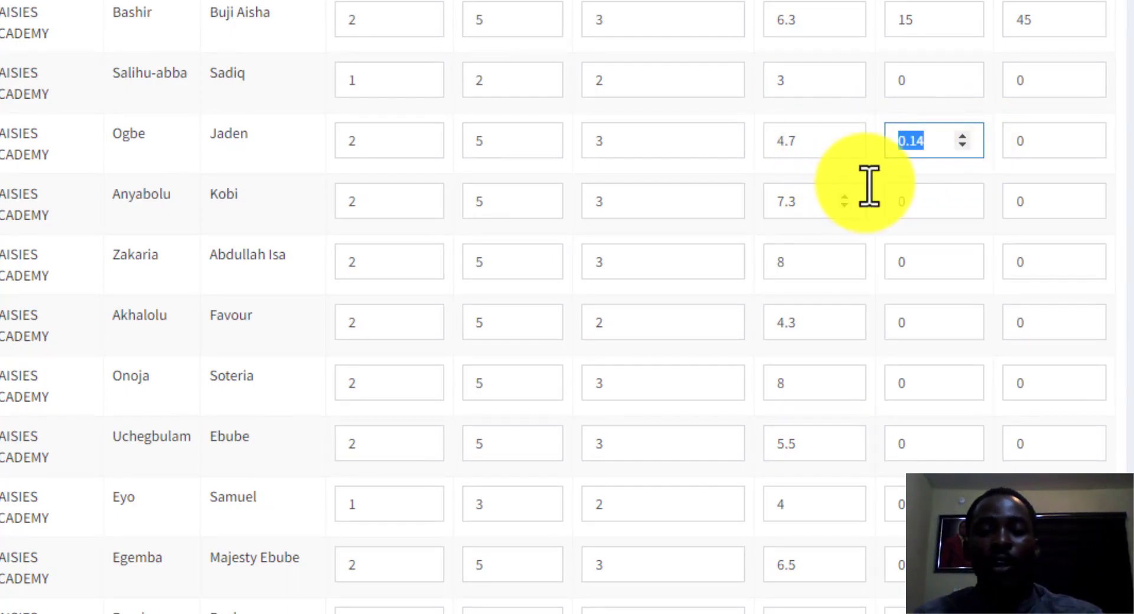
text(2)
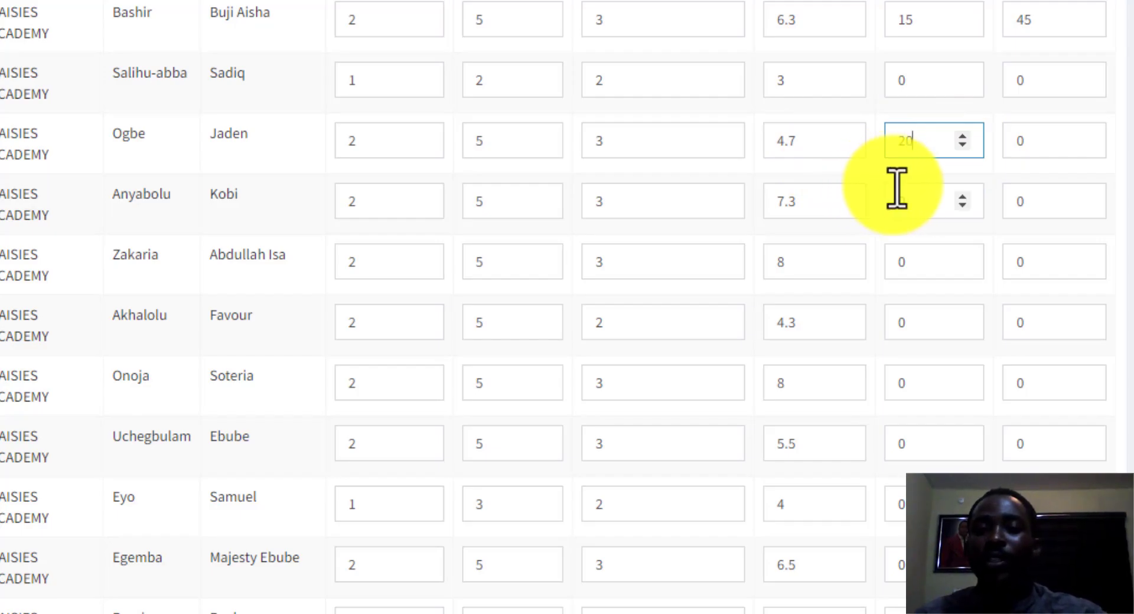
text(0)
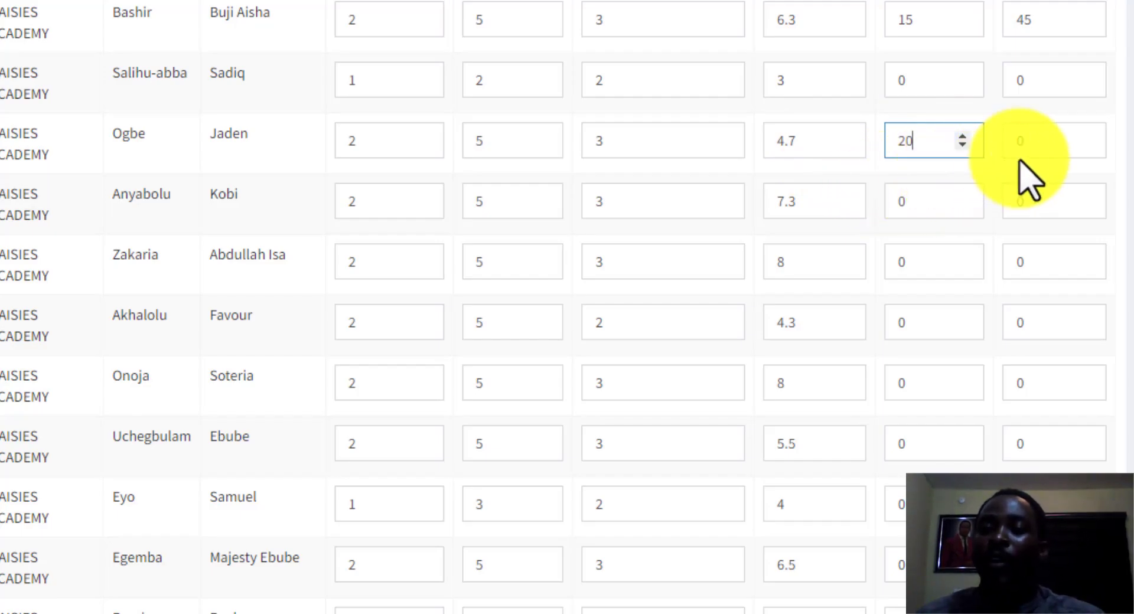
- Enter 40 in the student's last score column and submit the class scores
drag(108, 137, 286, 147)
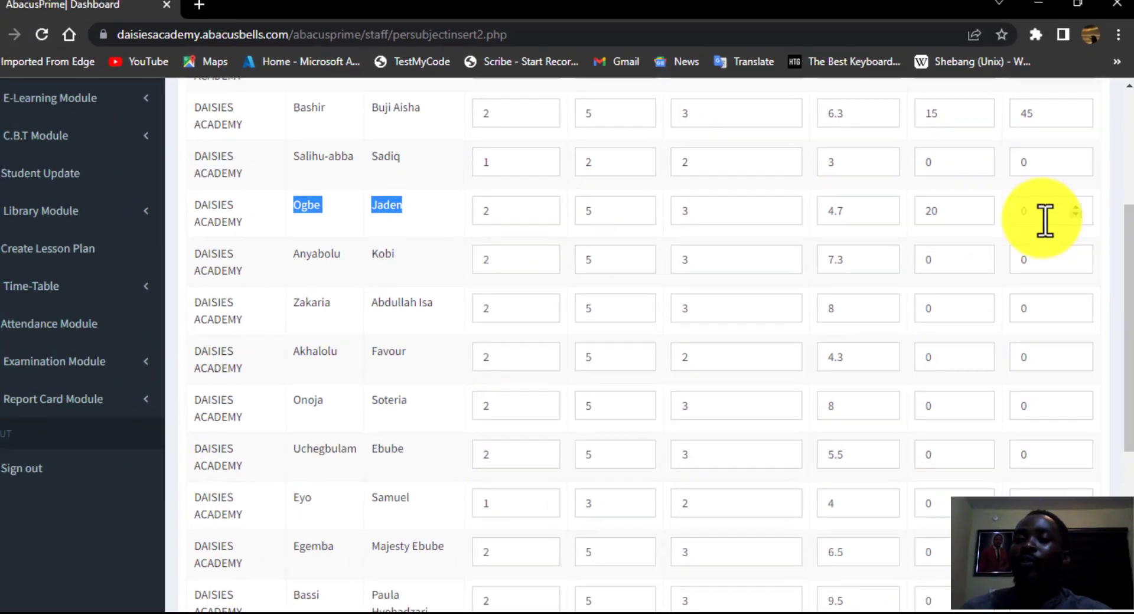
double_click(1048, 225)
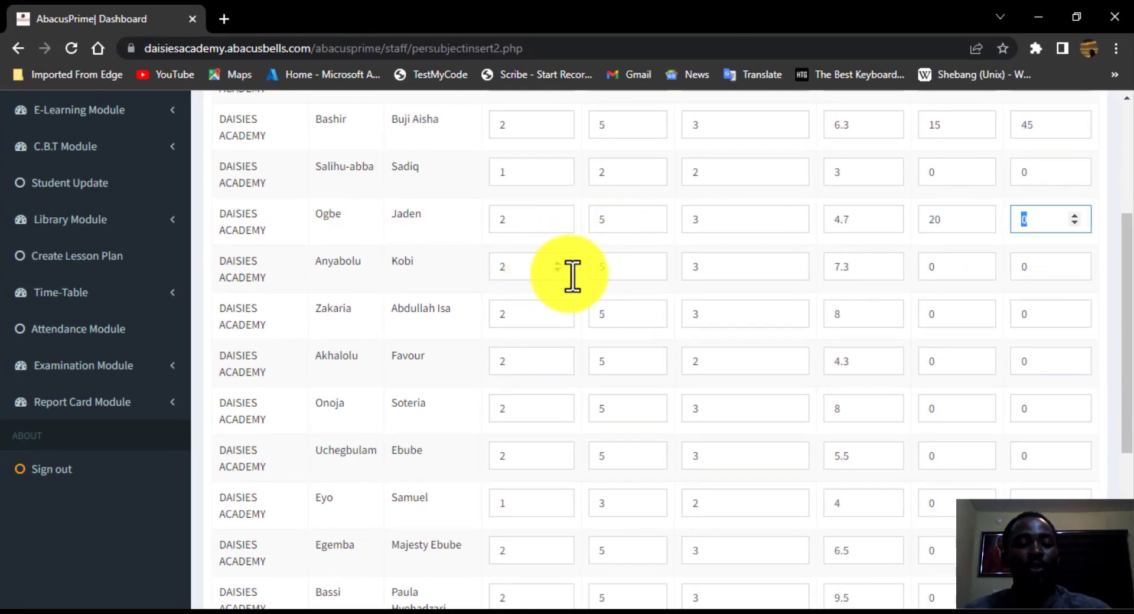
text(4)
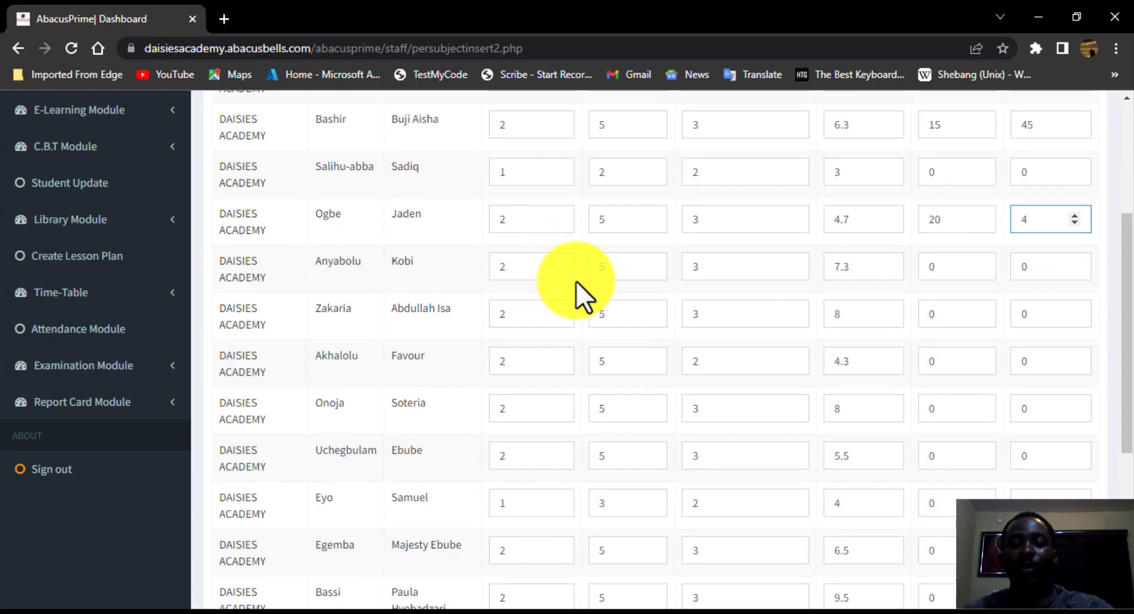
text(0)
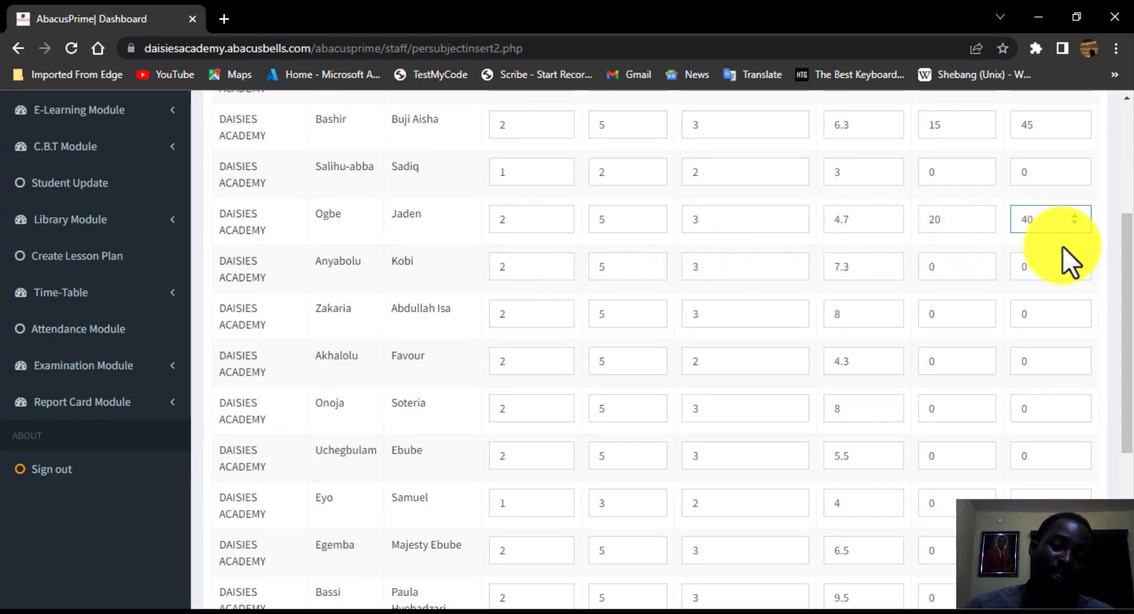
double_click(1048, 225)
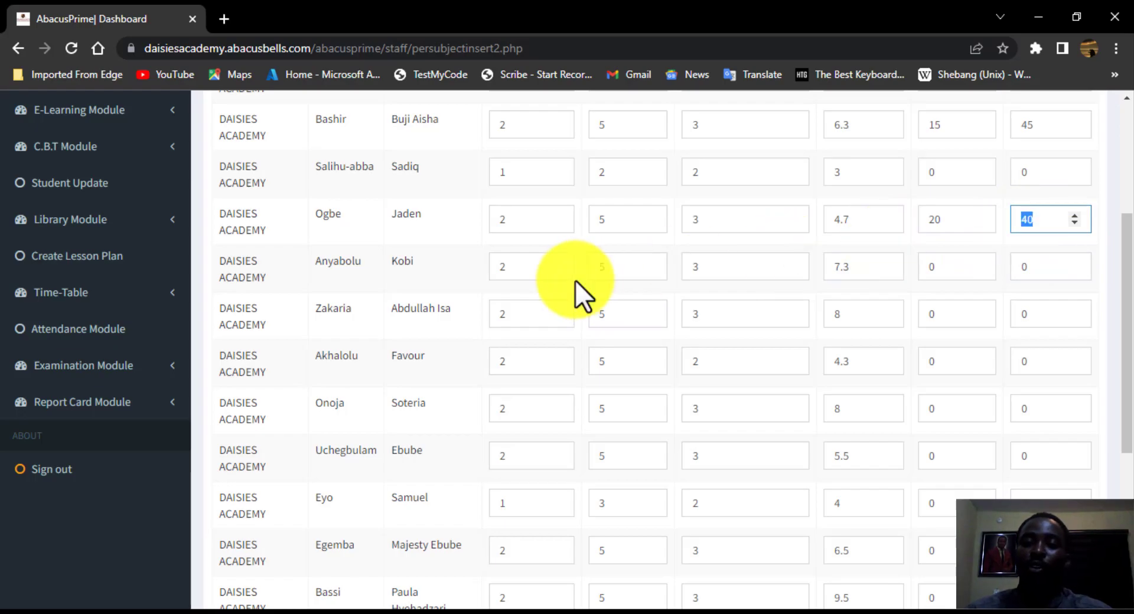
scroll(688, 266, down, 6)
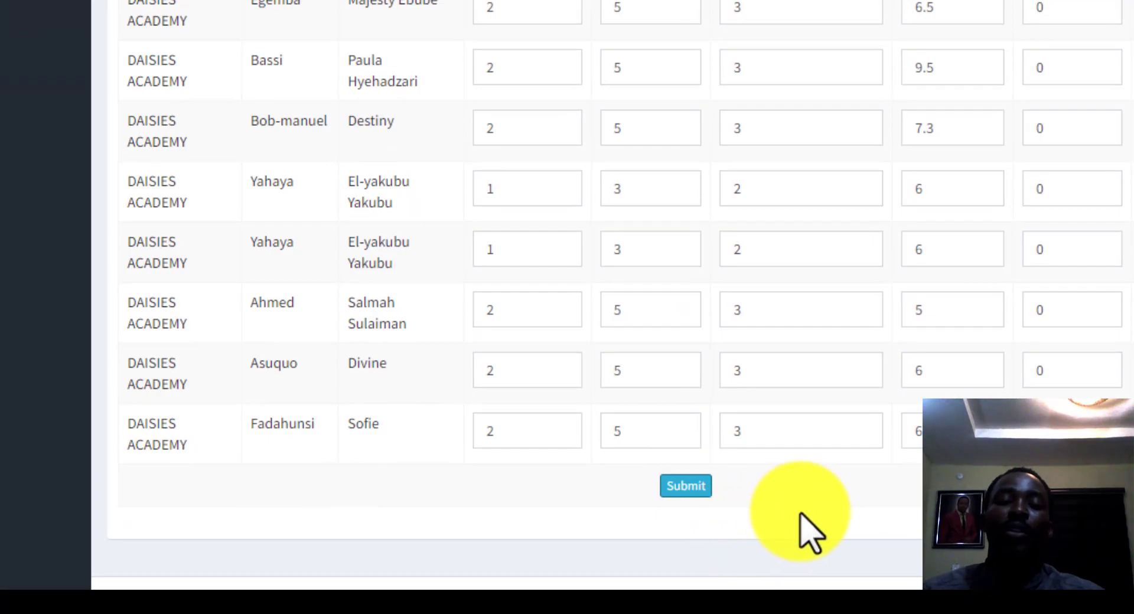
click(686, 485)
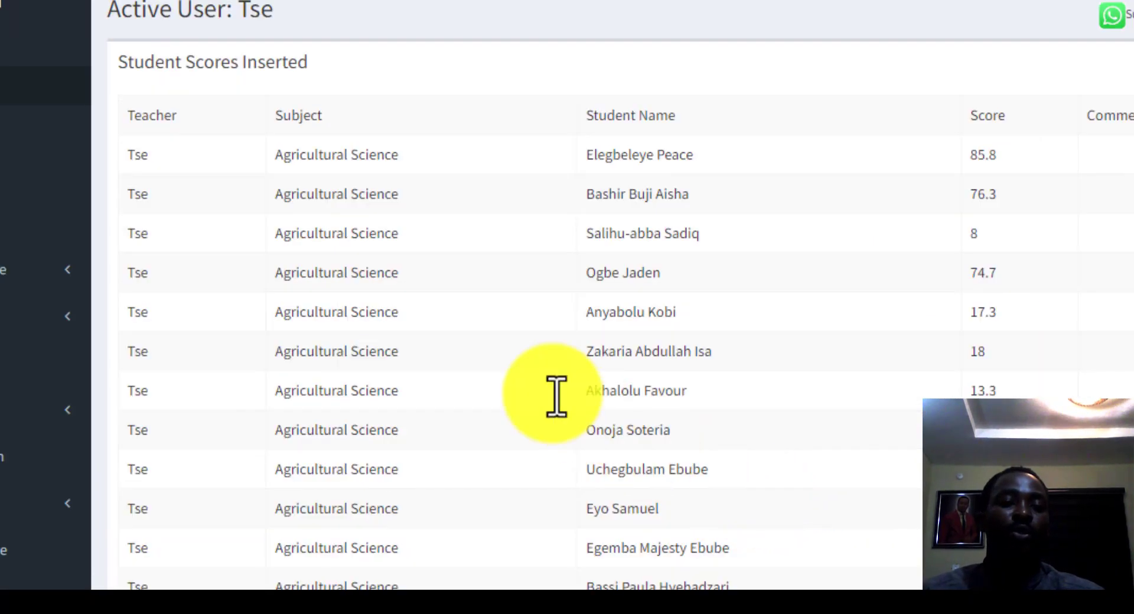
scroll(531, 378, down, 3)
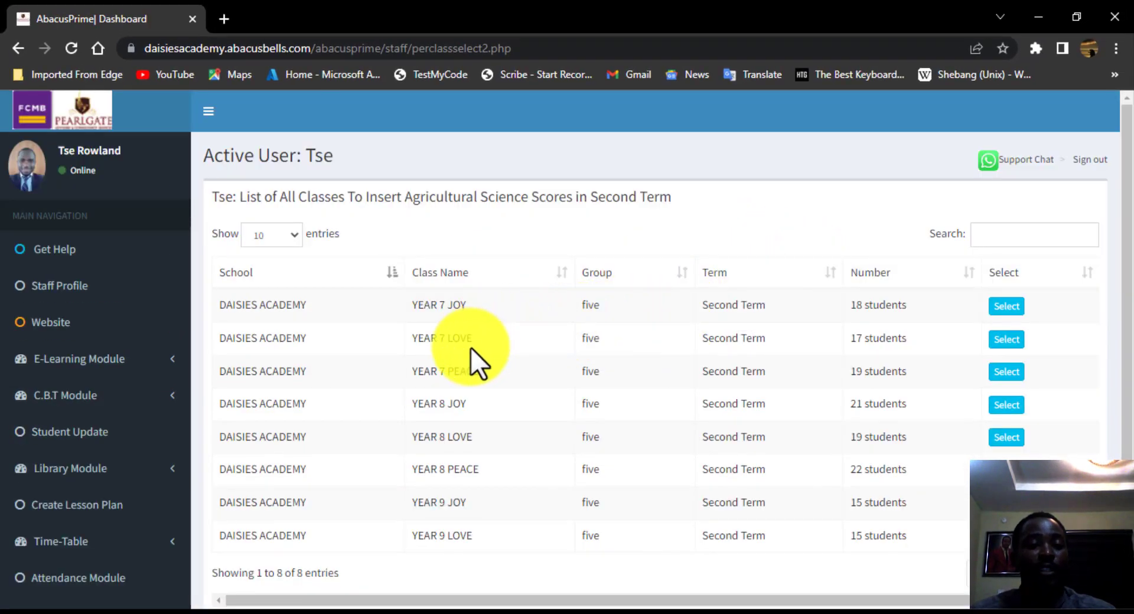
- Review the eight second-term Agricultural Science classes, highlighting YEAR 7 LOVE
drag(441, 338, 572, 344)
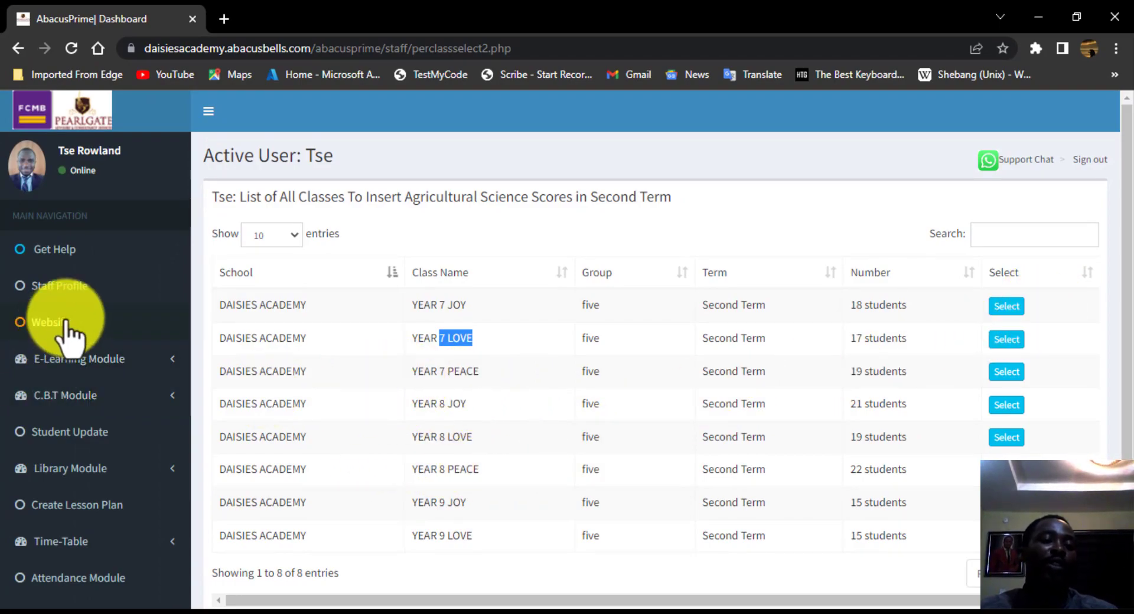
scroll(70, 319, down, 1)
scroll(70, 325, down, 1)
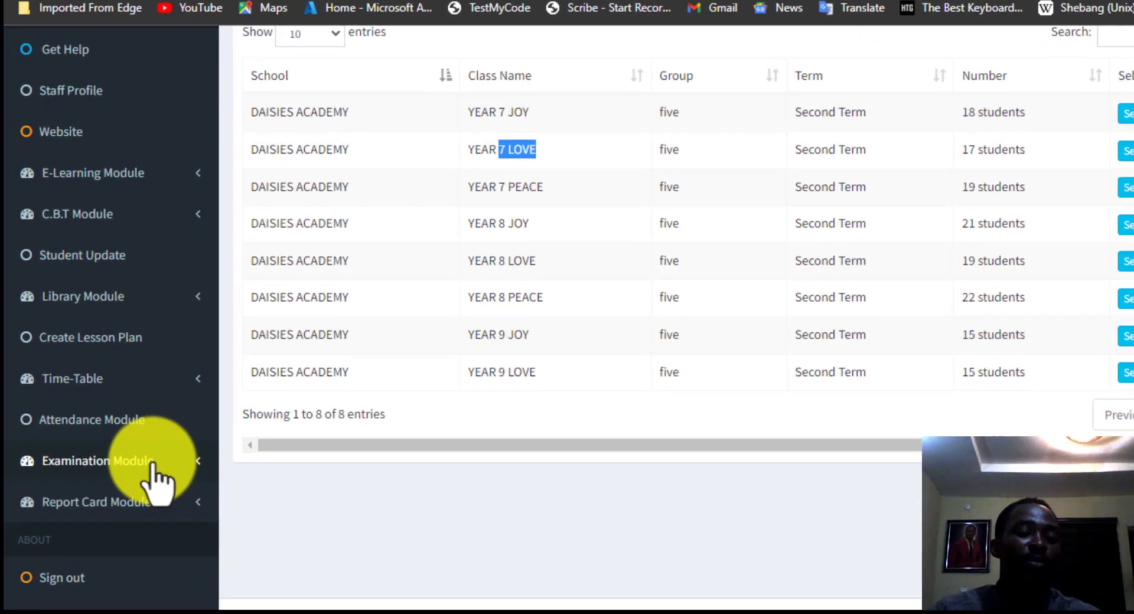
click(127, 479)
scroll(224, 460, down, 3)
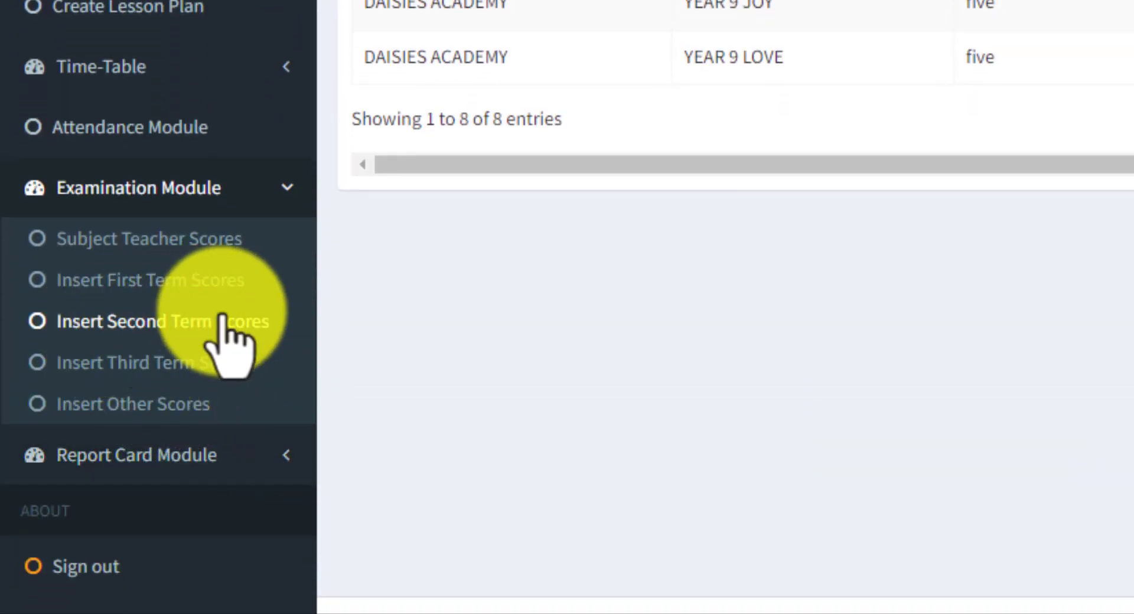
click(249, 342)
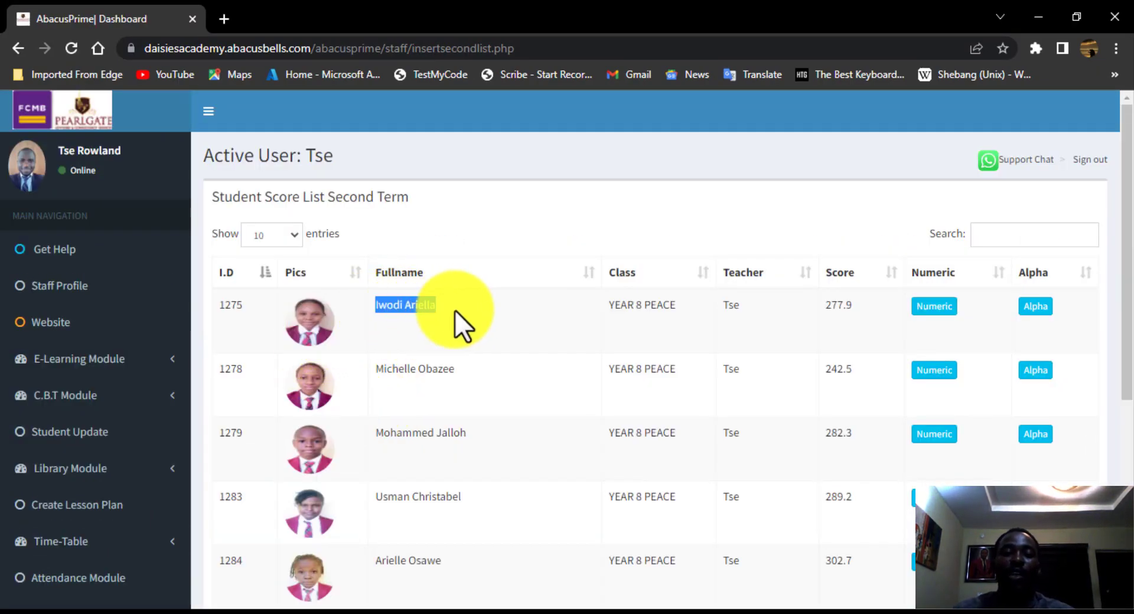
scroll(466, 319, down, 3)
click(377, 272)
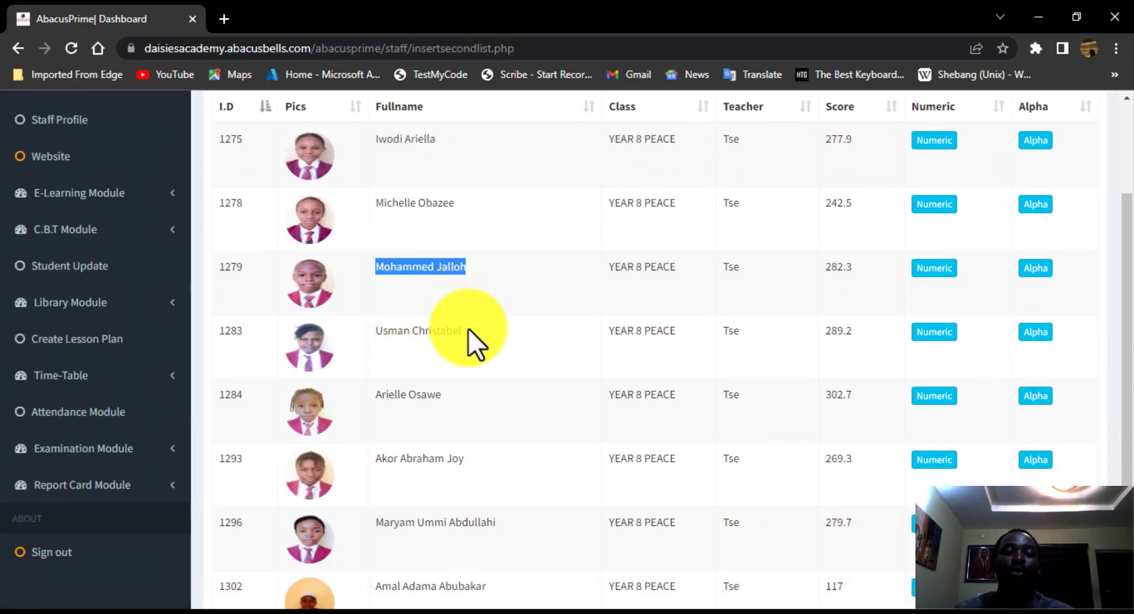
scroll(468, 329, down, 4)
scroll(459, 387, up, 6)
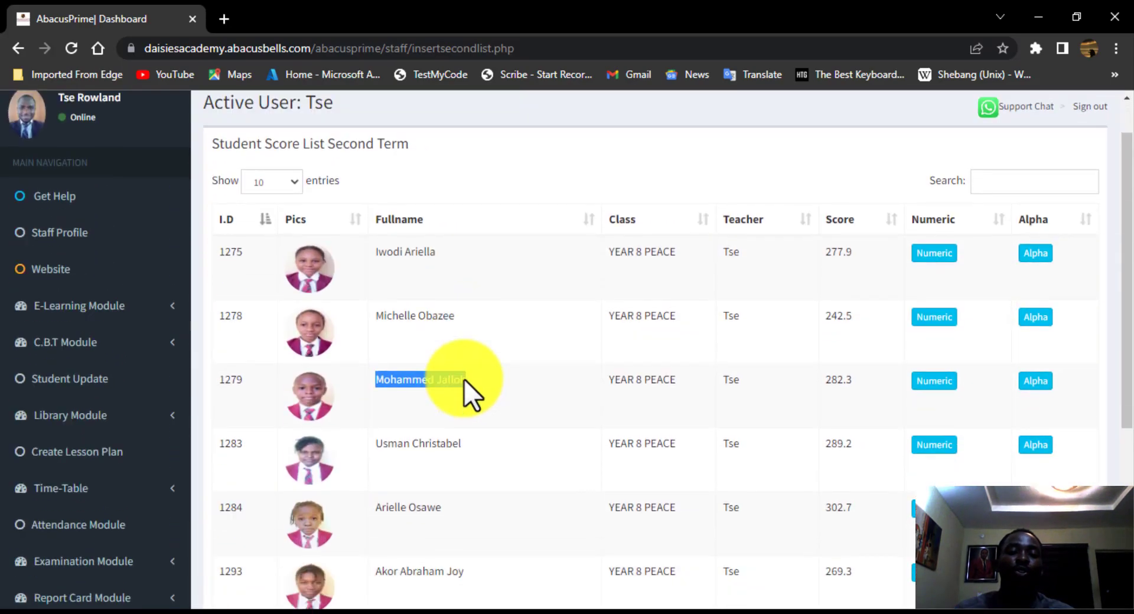
scroll(466, 382, down, 5)
scroll(465, 380, up, 5)
scroll(466, 384, down, 5)
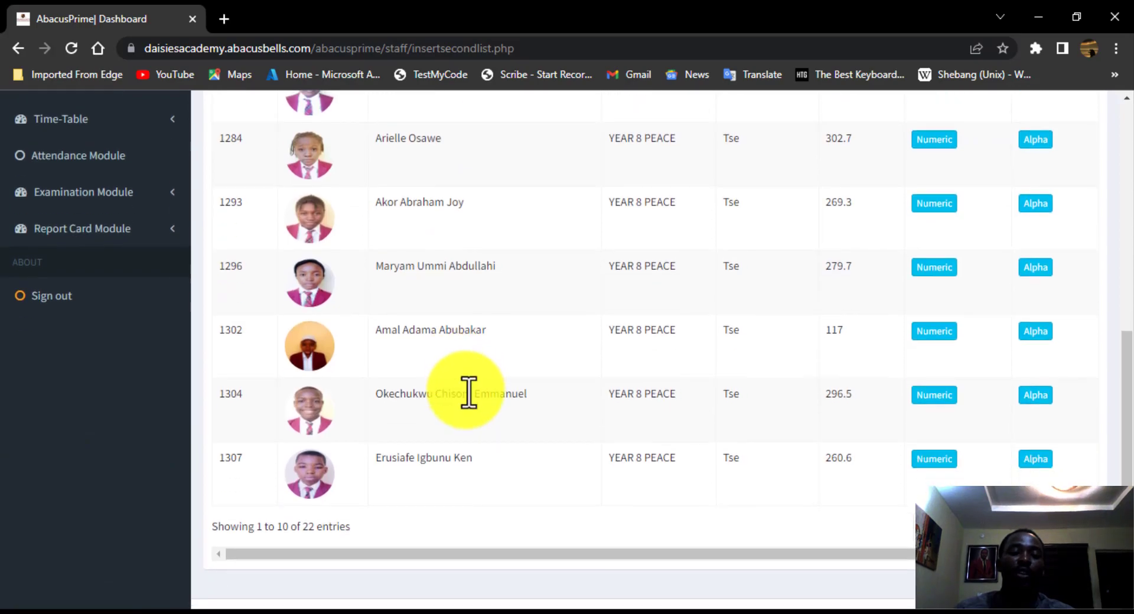
scroll(466, 402, up, 5)
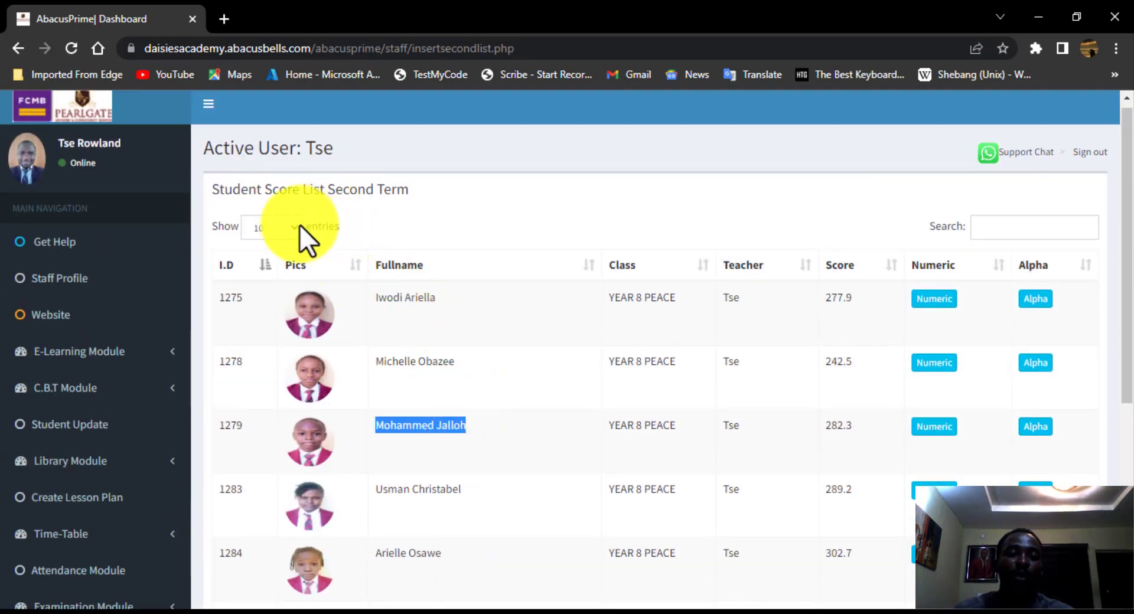
click(293, 231)
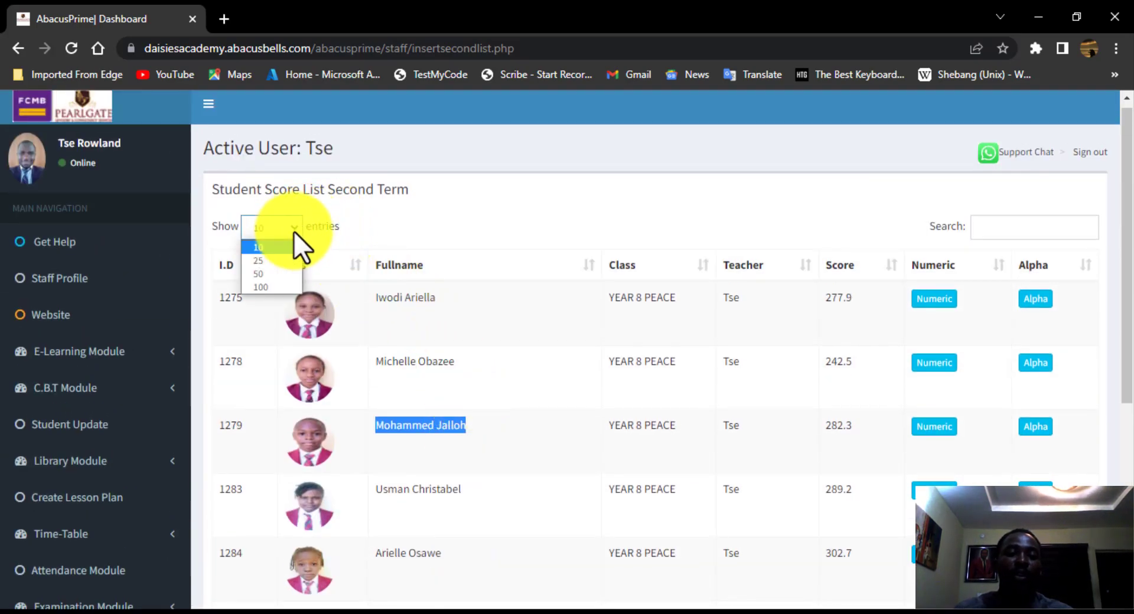
click(283, 273)
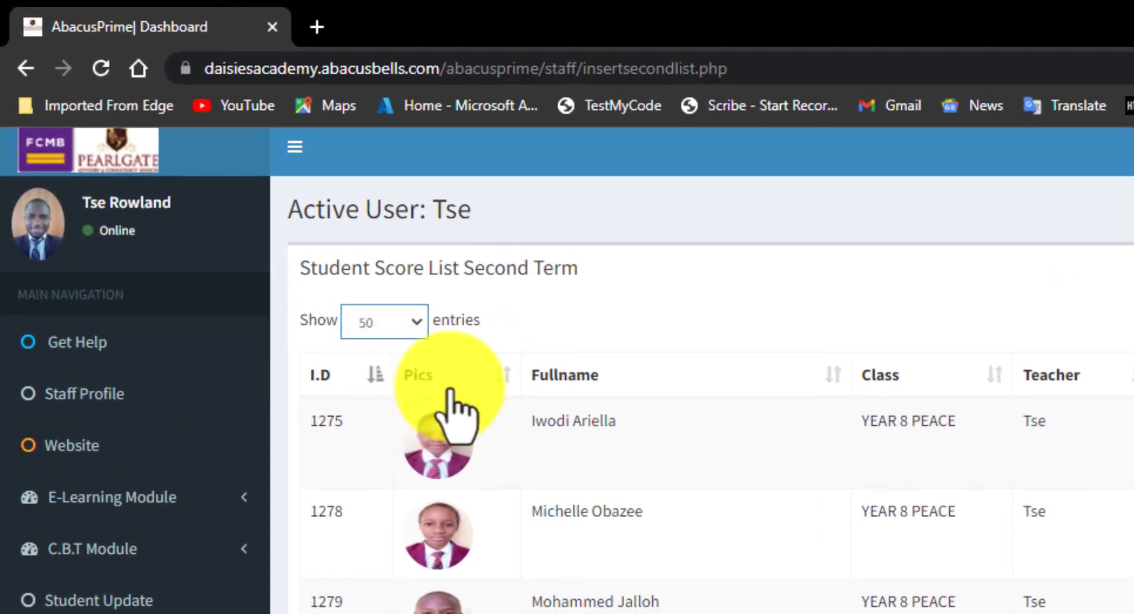
scroll(708, 454, down, 15)
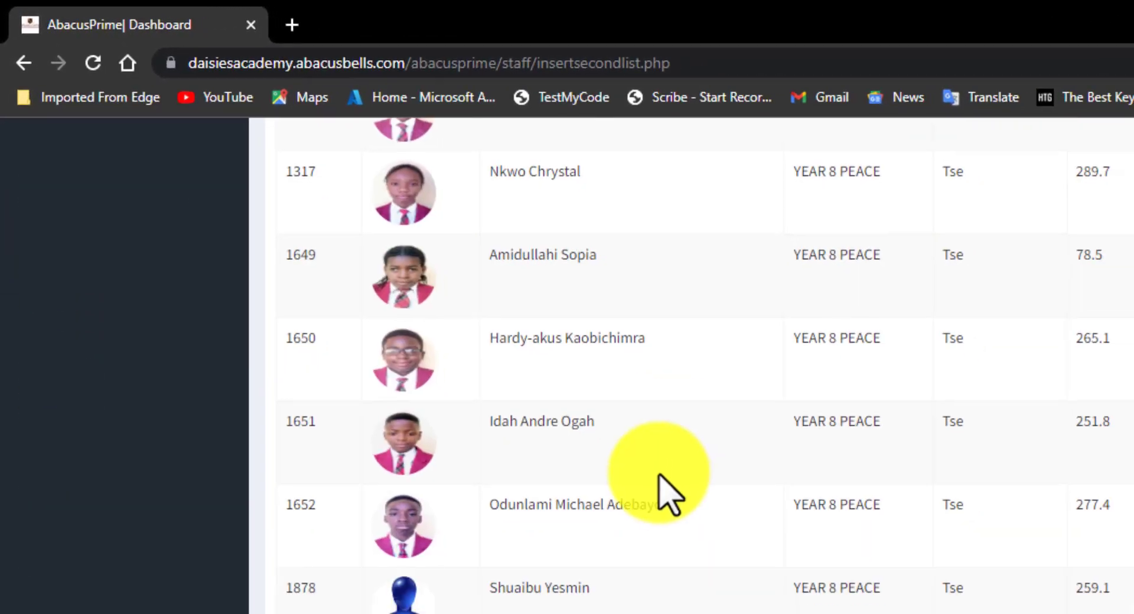
scroll(659, 477, down, 4)
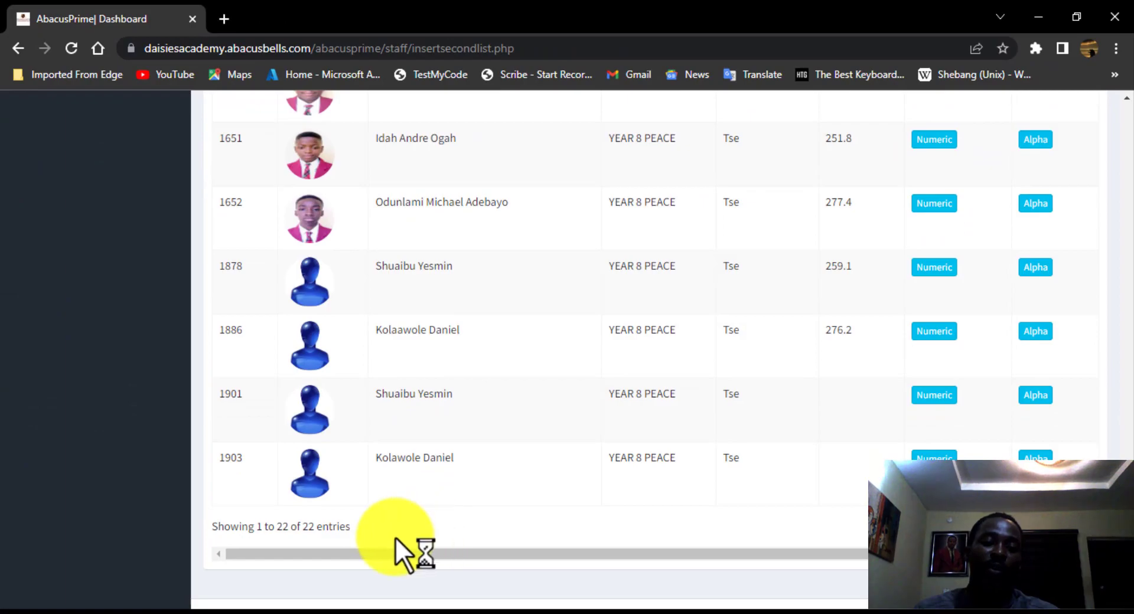
drag(278, 532, 431, 528)
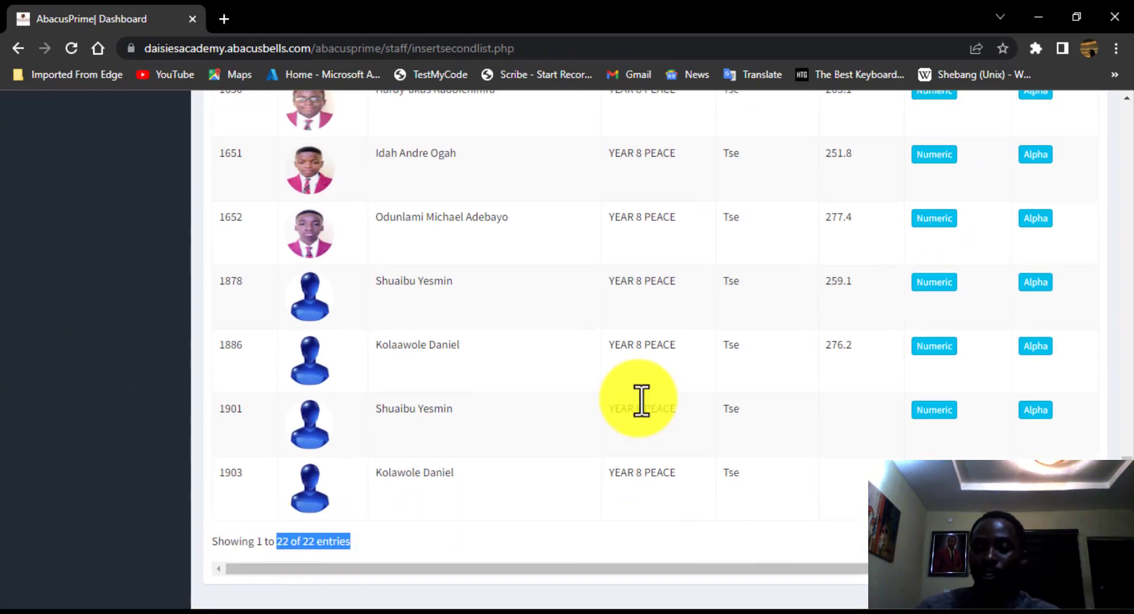
scroll(641, 400, up, 12)
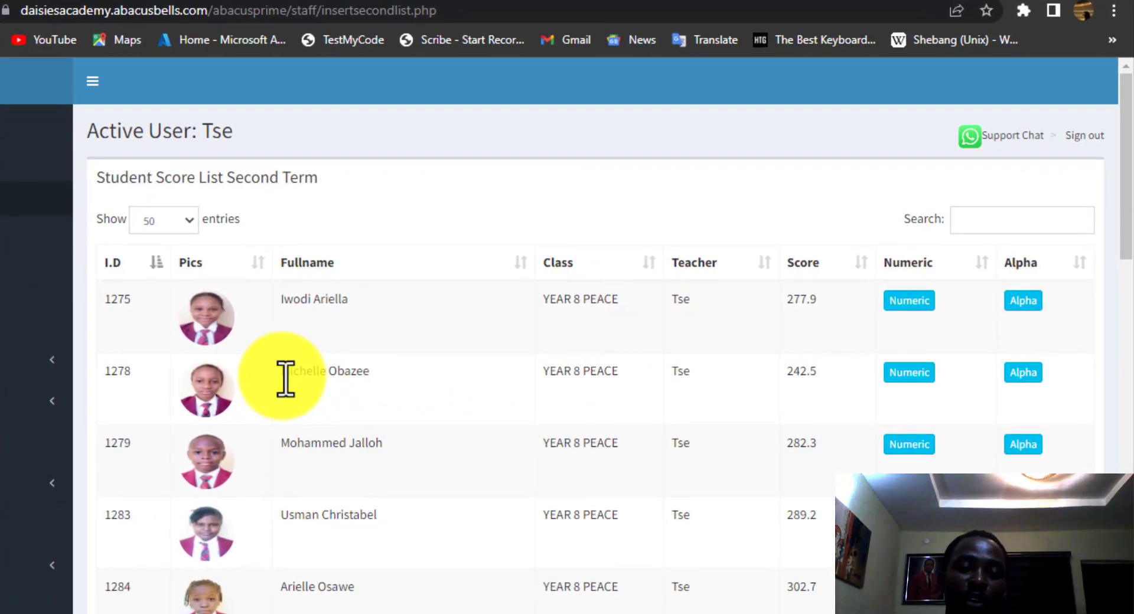
- Open the second YEAR 8 PEACE student's Numeric report and scroll to the subject score table
drag(381, 370, 454, 369)
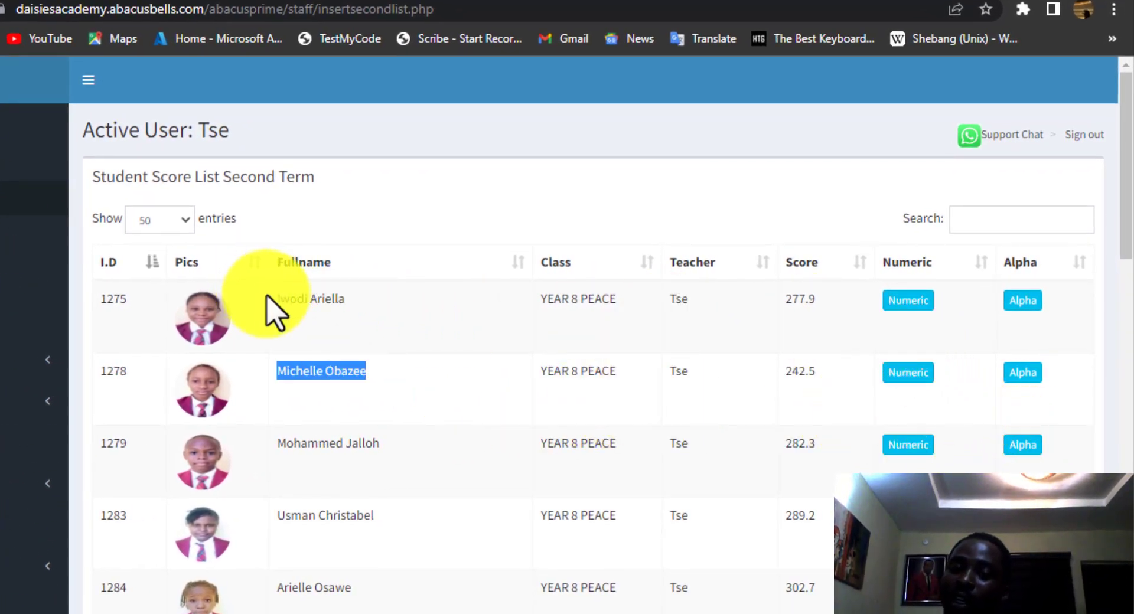
drag(290, 299, 851, 358)
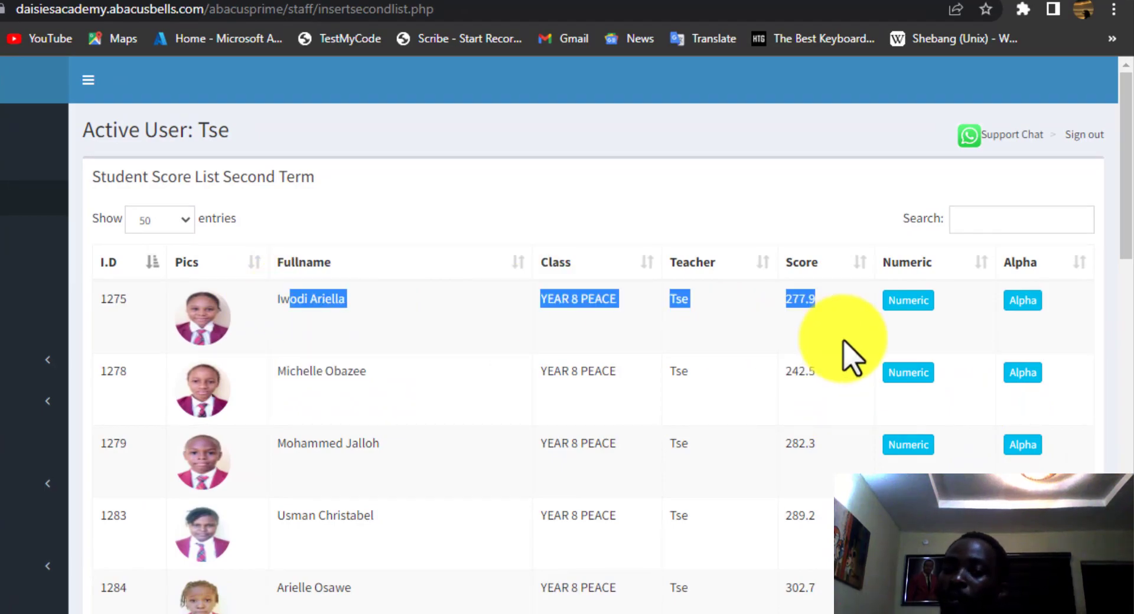
click(905, 381)
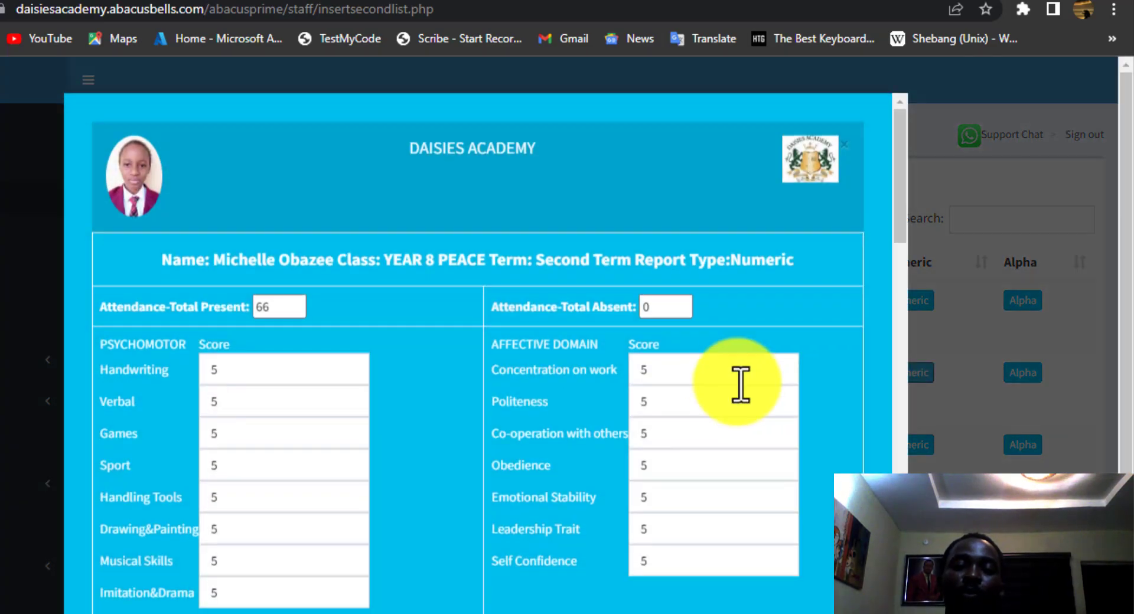
scroll(645, 354, down, 3)
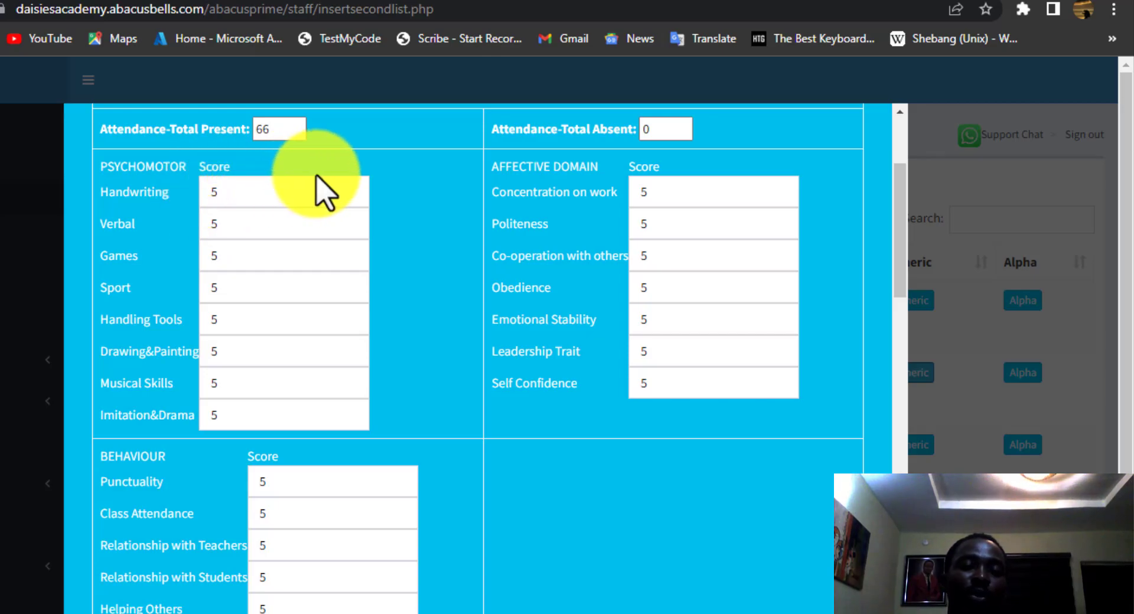
scroll(330, 231, down, 5)
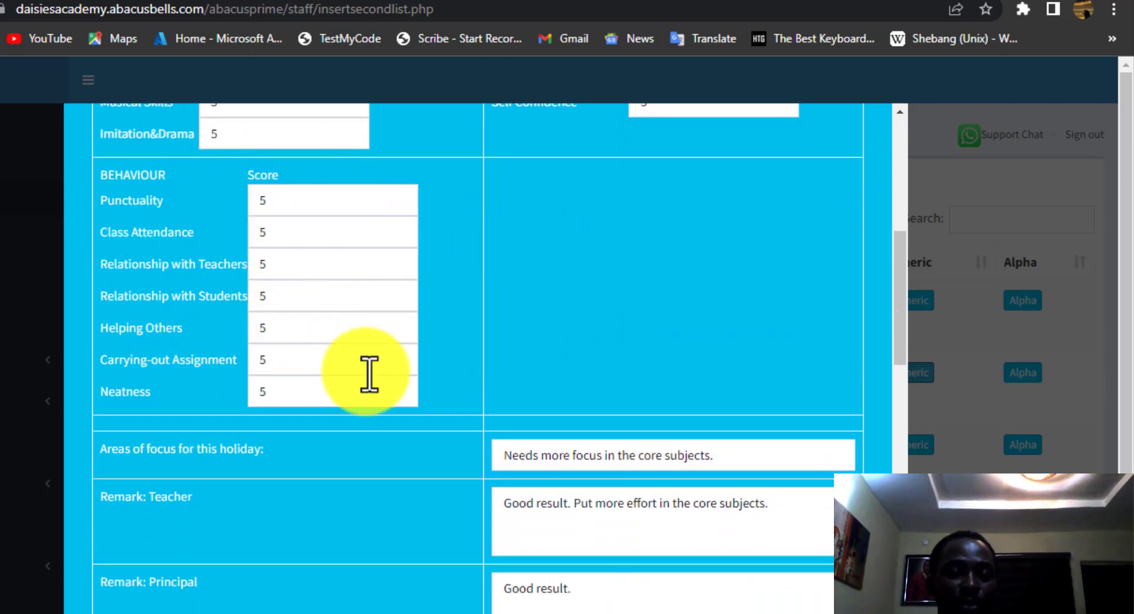
scroll(390, 437, down, 5)
scroll(391, 449, down, 2)
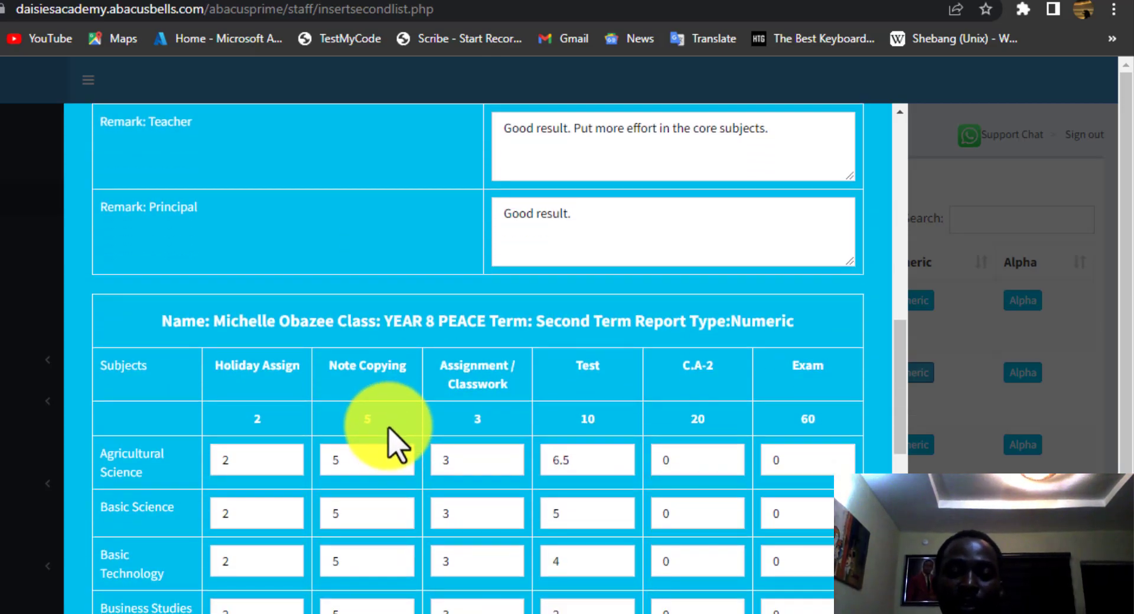
scroll(390, 437, down, 2)
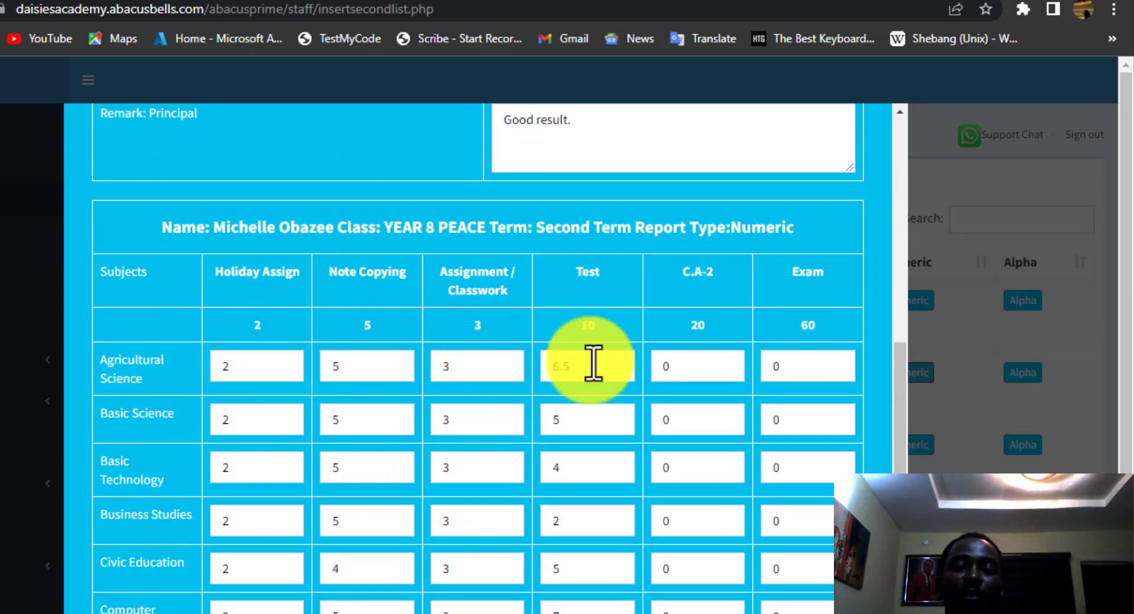
- Clear the Agricultural Science C.A-2 and Exam boxes, leaving its Test score at 6.5
double_click(662, 364)
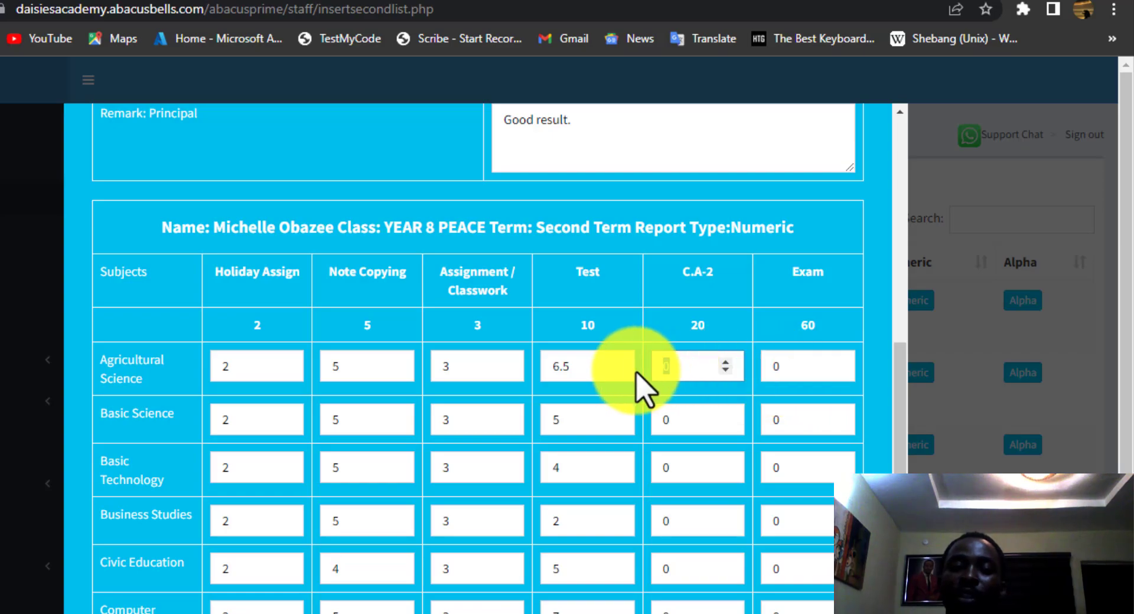
drag(656, 367, 744, 380)
text(20)
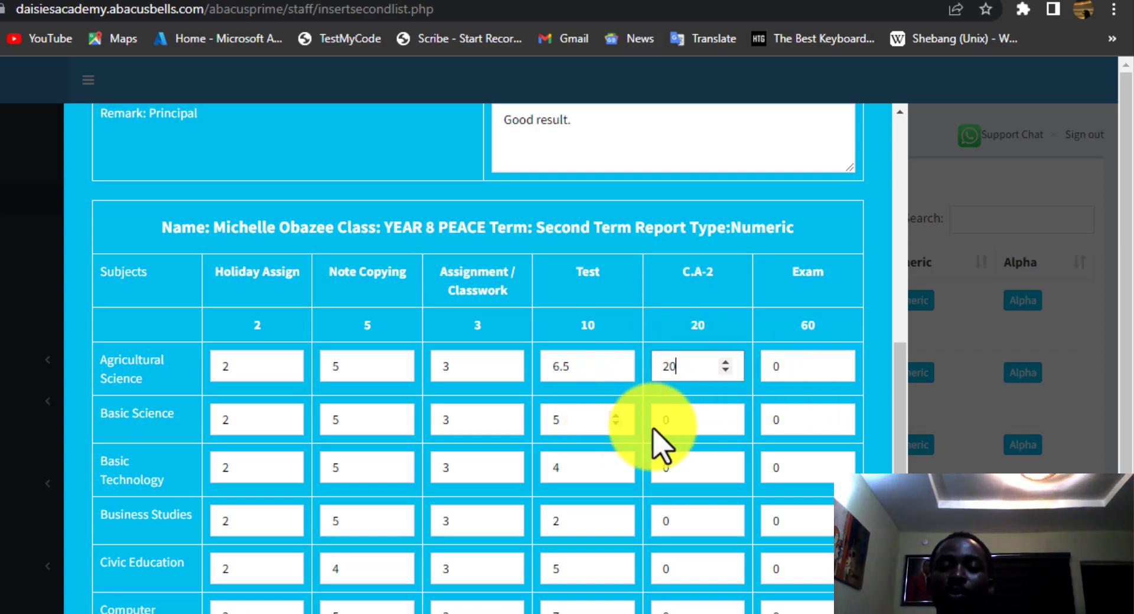
double_click(768, 371)
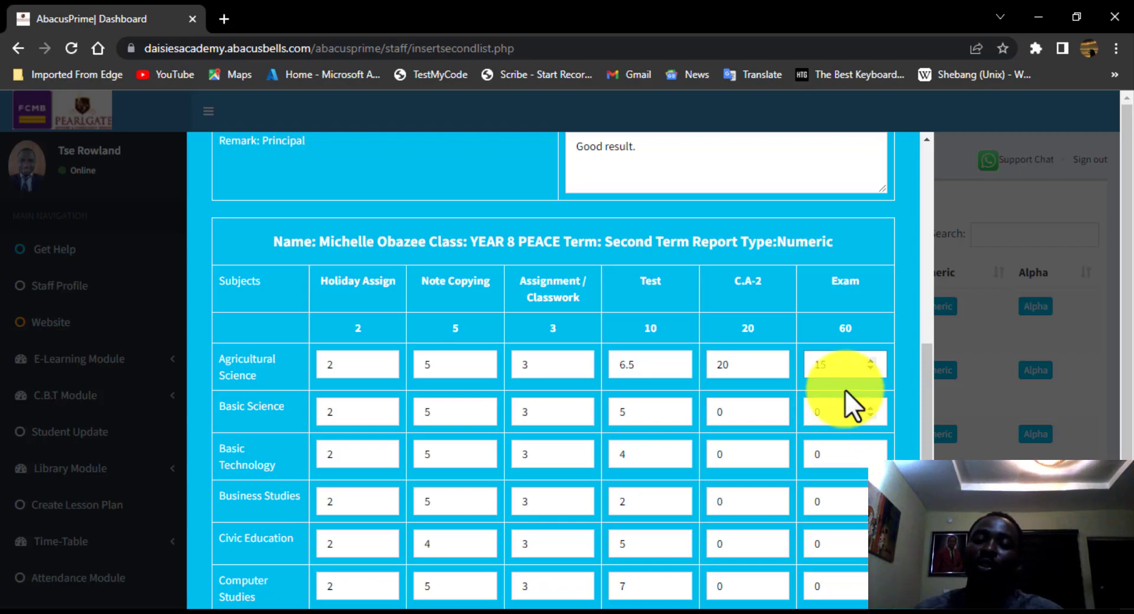
double_click(841, 365)
key(BackSpace)
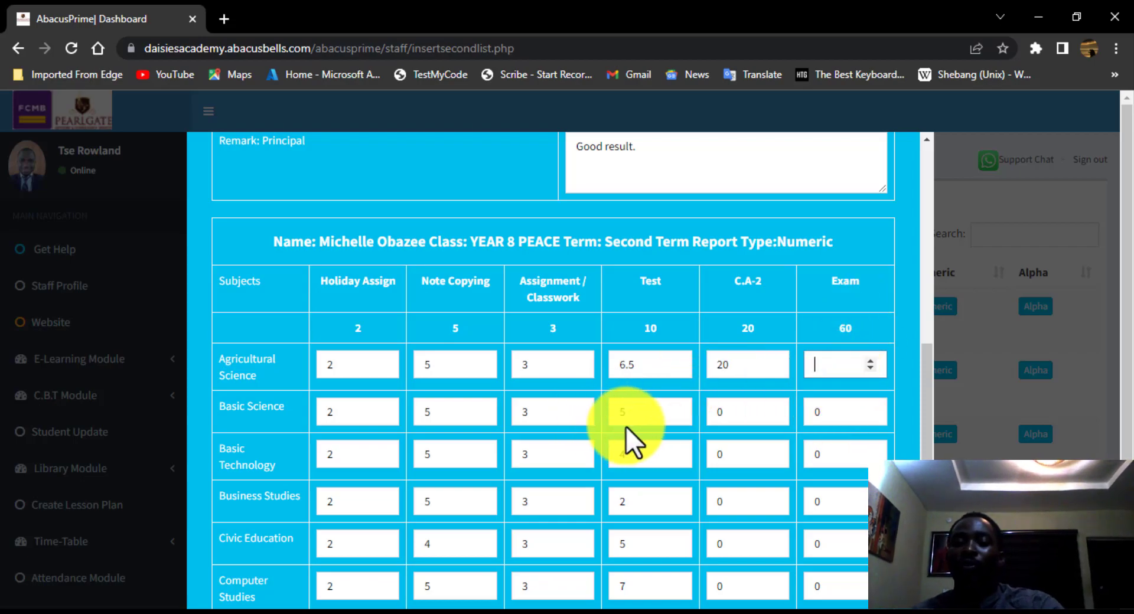
double_click(747, 361)
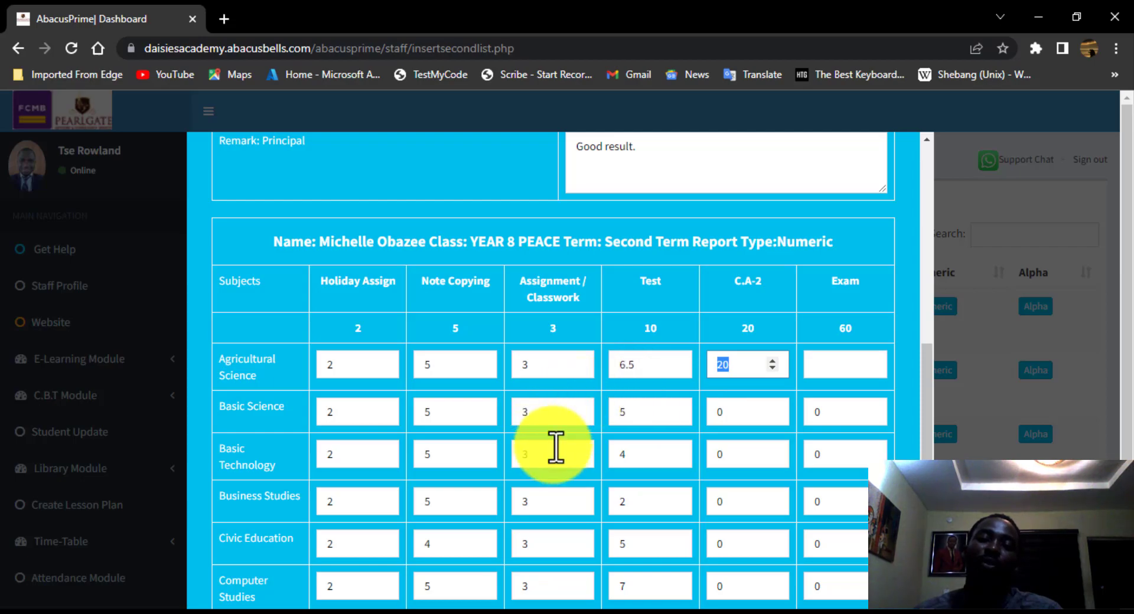
key(BackSpace)
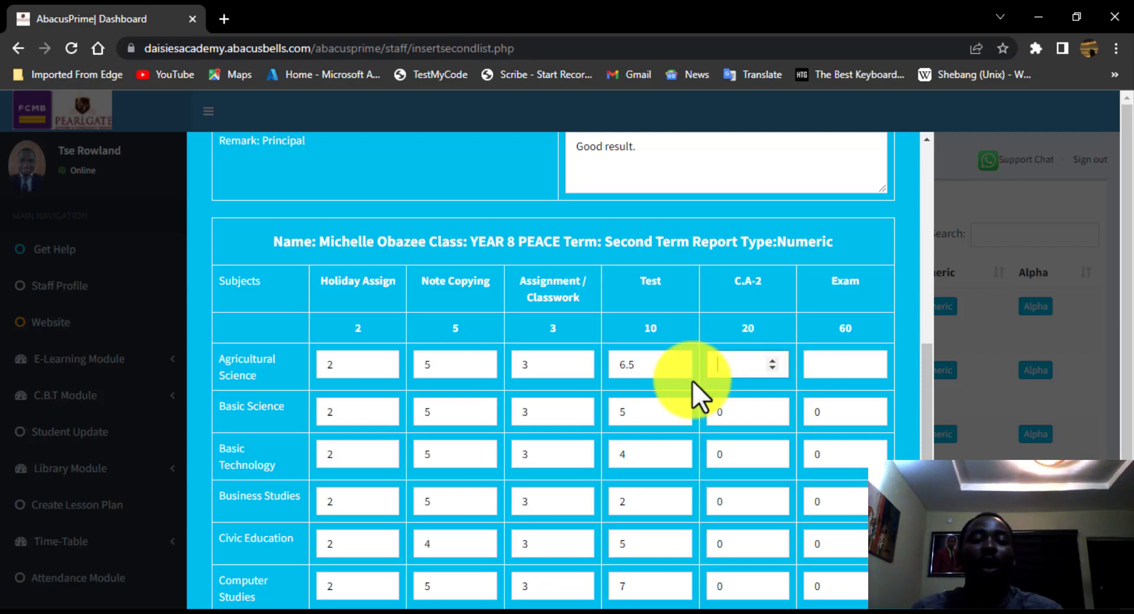
scroll(762, 354, down, 7)
scroll(759, 350, down, 4)
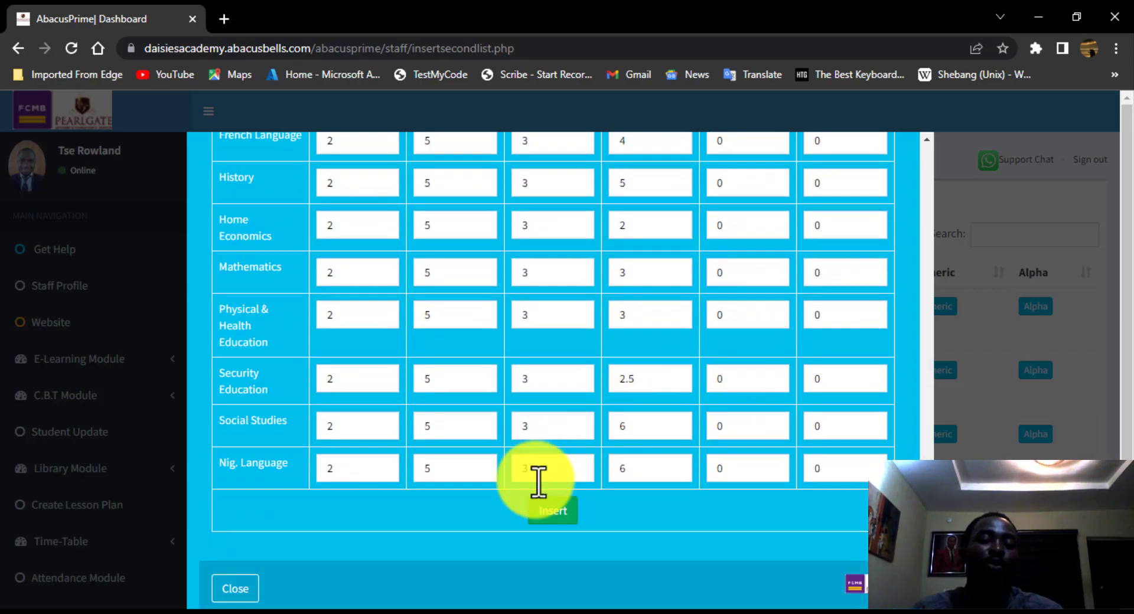
- Insert the report scores and check that the second student's total now reads 242.5
click(558, 509)
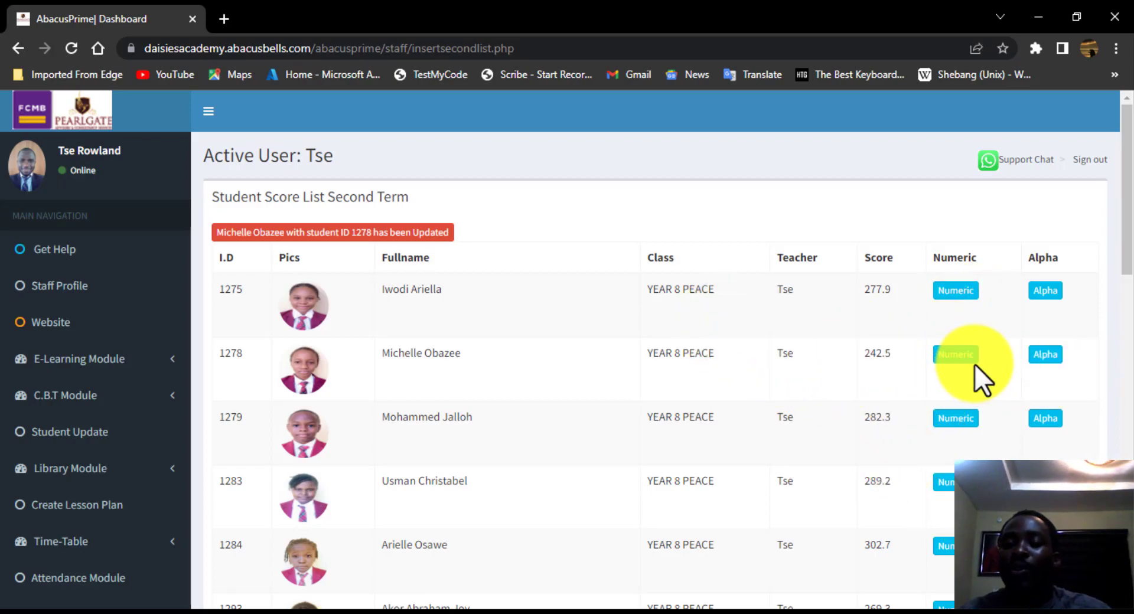
scroll(767, 423, down, 5)
scroll(767, 424, down, 12)
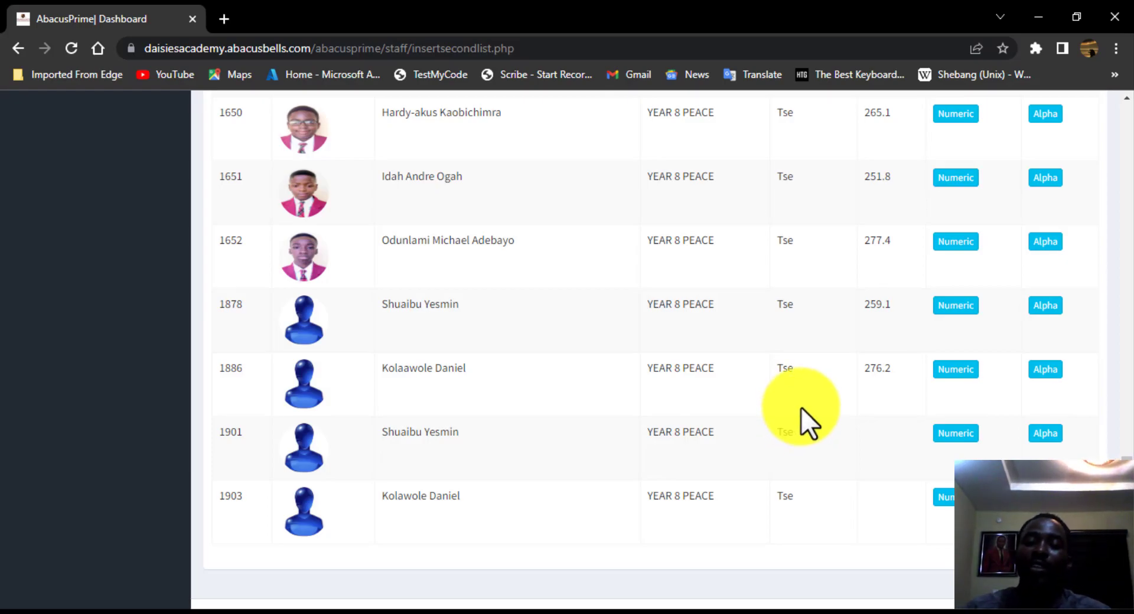
scroll(800, 406, up, 6)
scroll(801, 399, up, 13)
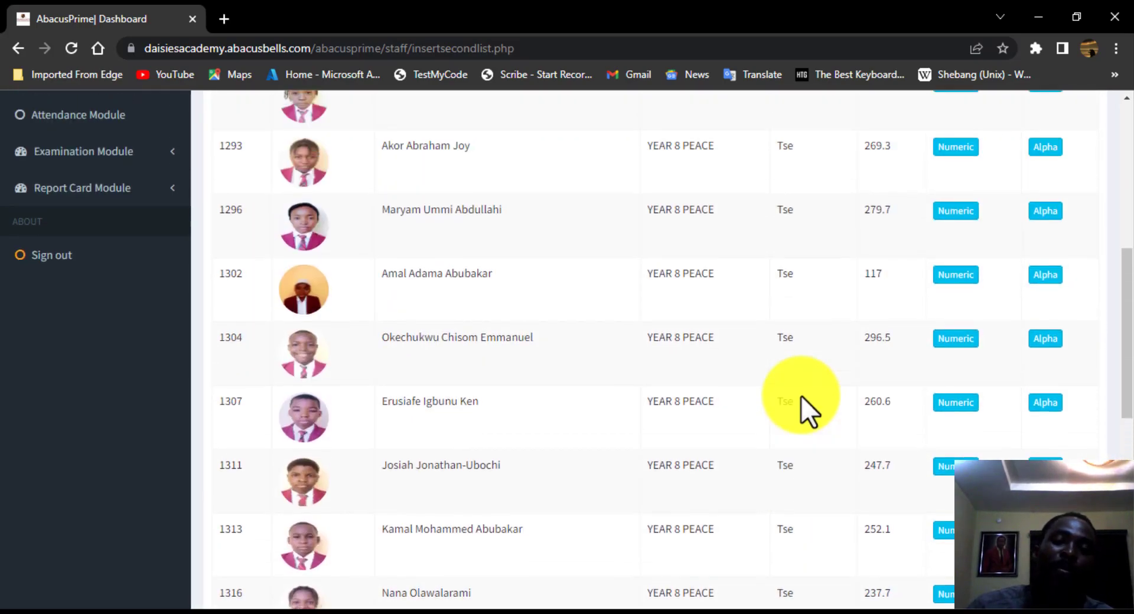